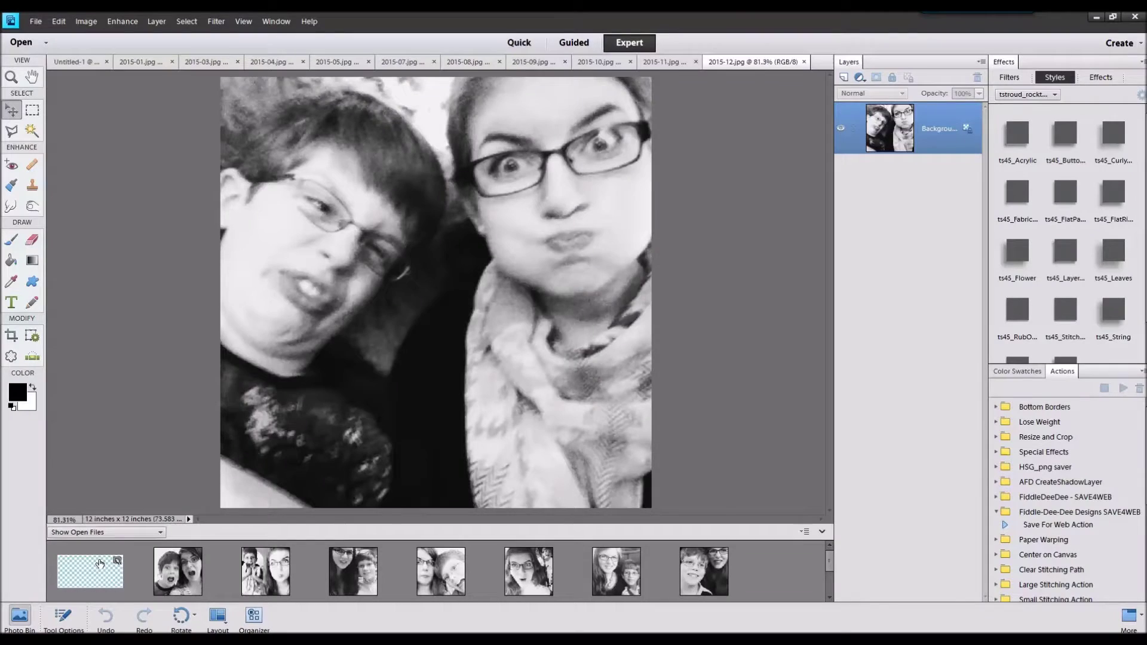
Place two copies of the FJ-YOUR-SELFIE-PP-1 paper side by side to cover the 24 x 12 inch canvas
click(90, 572)
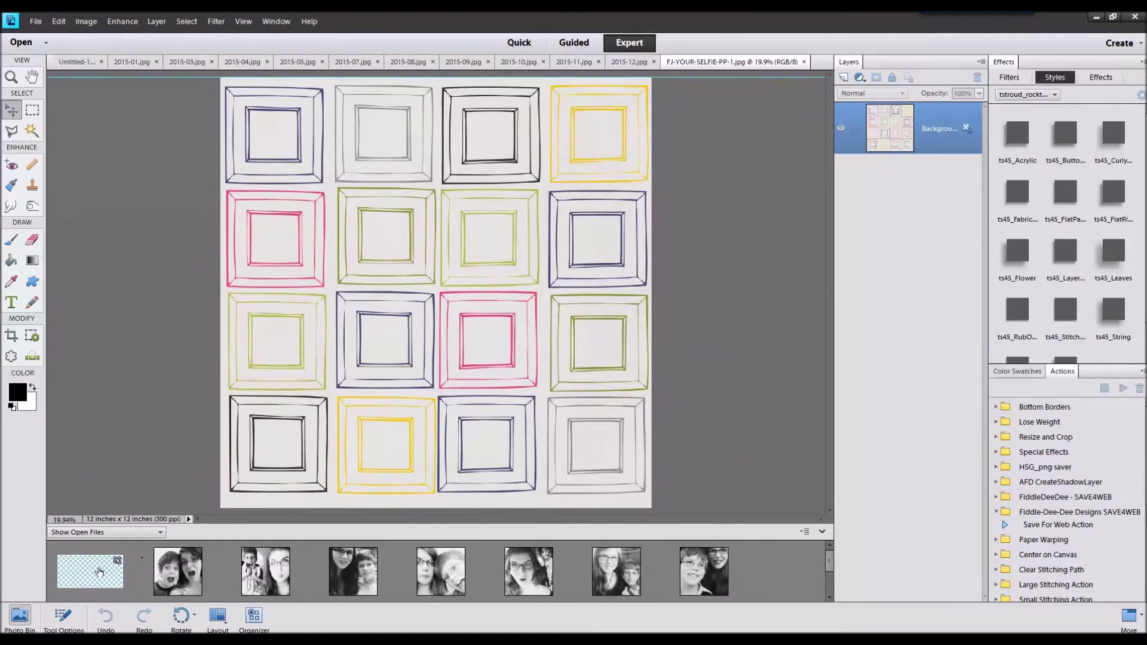
double_click(99, 571)
scroll(99, 572, down, 3)
drag(353, 575, 379, 264)
drag(461, 276, 653, 278)
scroll(354, 571, up, 1)
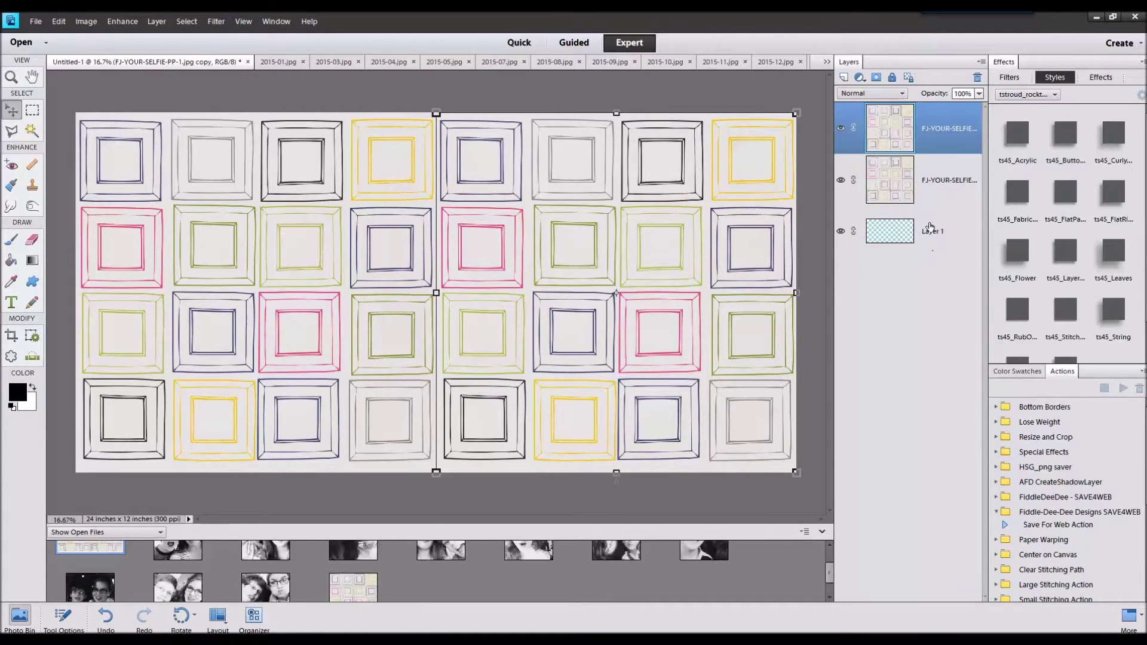
Delete the blank Layer 1 and add a vertical guide at 12 inches
right_click(930, 229)
click(947, 272)
click(240, 21)
click(269, 221)
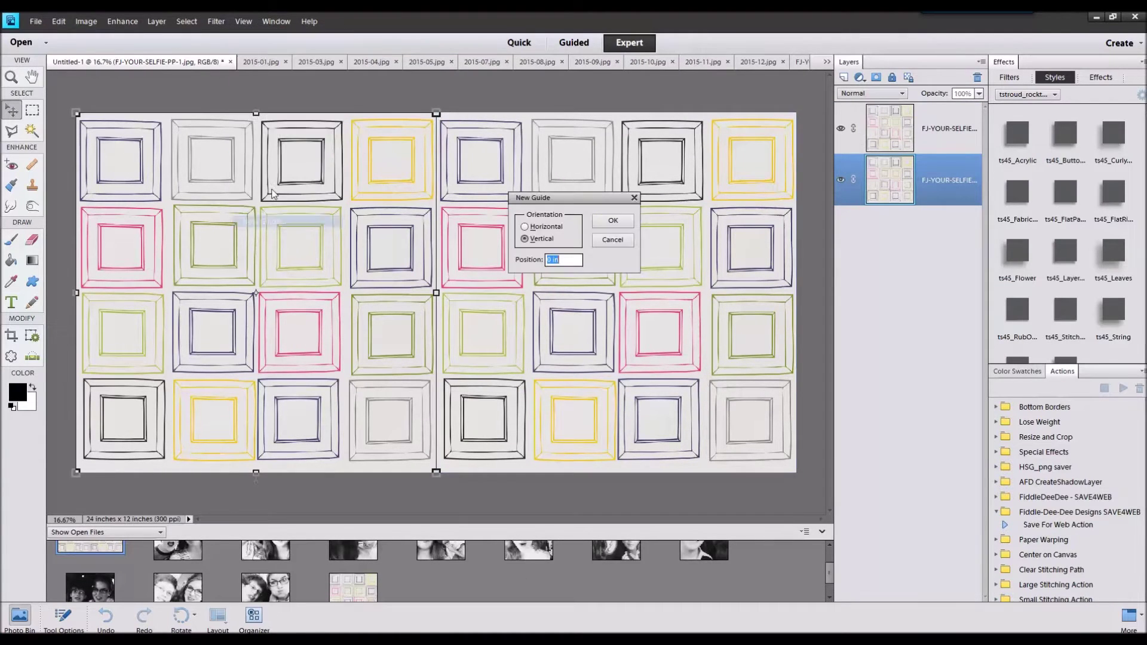
text(12)
key(Return)
scroll(228, 536, up, 1)
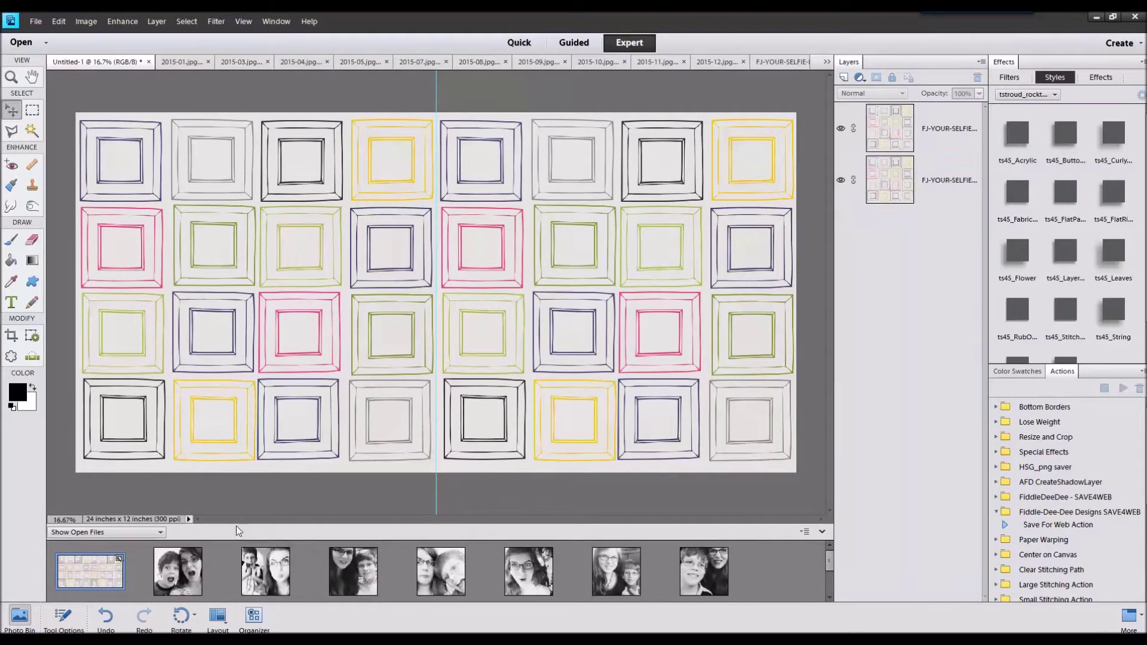
Add the 2015-11 photo to the layout and enlarge it on the left page
scroll(608, 565, down, 2)
drag(168, 591, 325, 297)
drag(480, 249, 582, 148)
drag(549, 191, 302, 222)
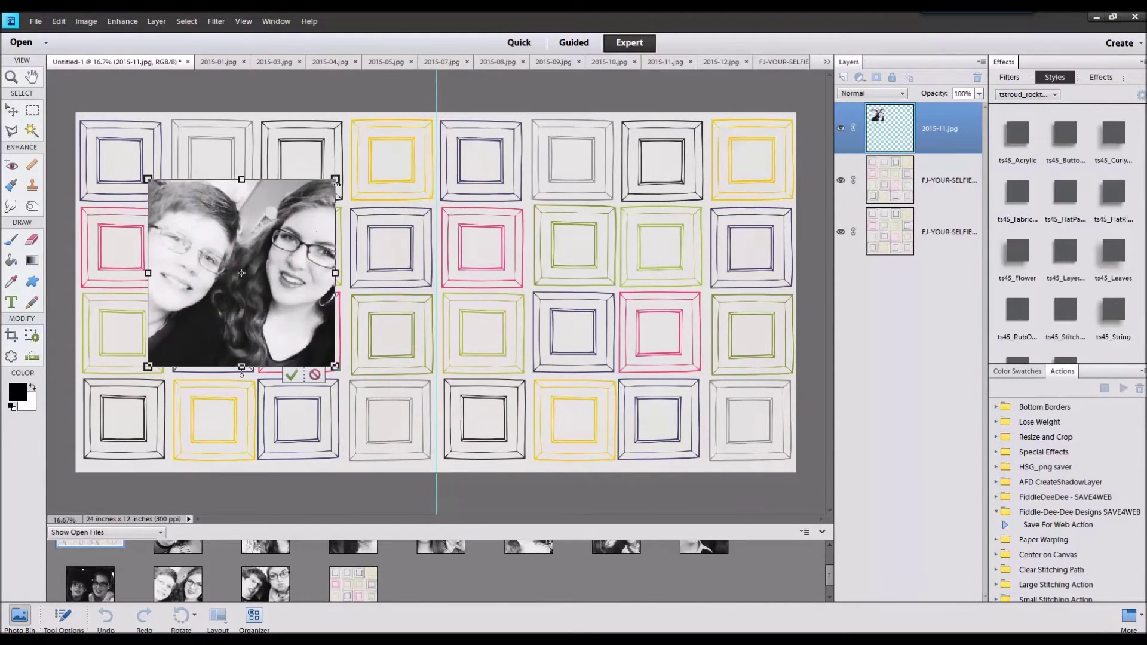
drag(336, 180, 356, 159)
drag(310, 241, 375, 230)
drag(420, 148, 426, 141)
drag(393, 193, 374, 212)
key(Return)
Apply the White Photo Edge style to the 2015-11 photo and adjust its style settings
click(1026, 94)
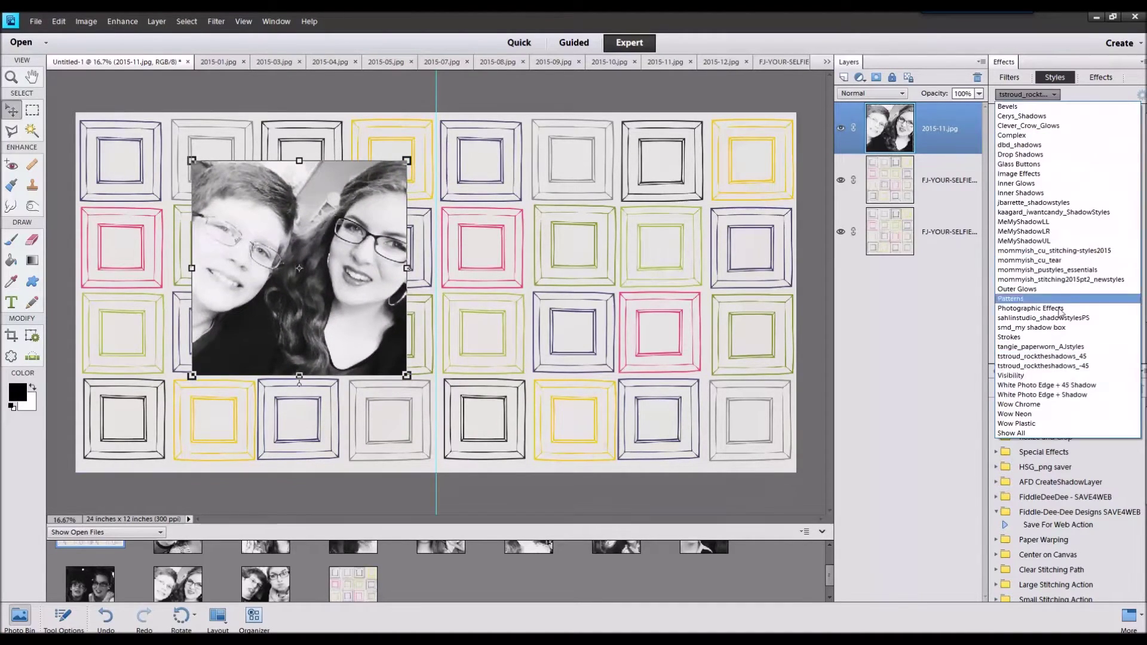
click(1039, 249)
click(1015, 133)
click(1027, 96)
click(1045, 352)
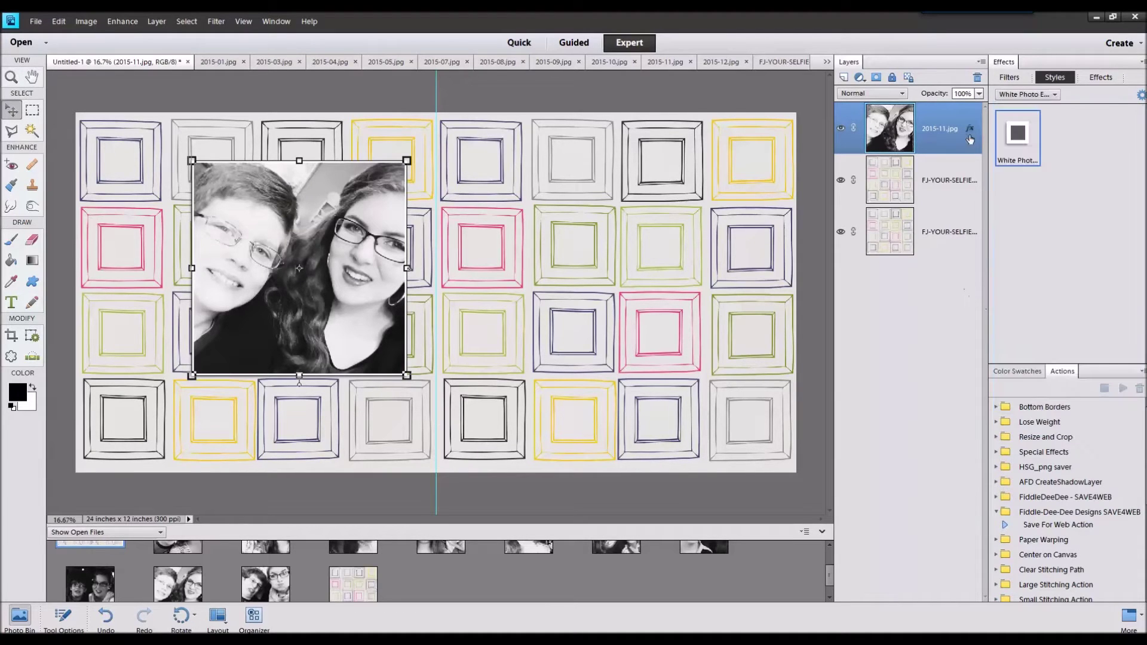
double_click(969, 130)
click(1010, 408)
Move the 2015-11 photo onto the right page and enlarge it as the main picture
drag(321, 294, 670, 267)
drag(747, 161, 783, 125)
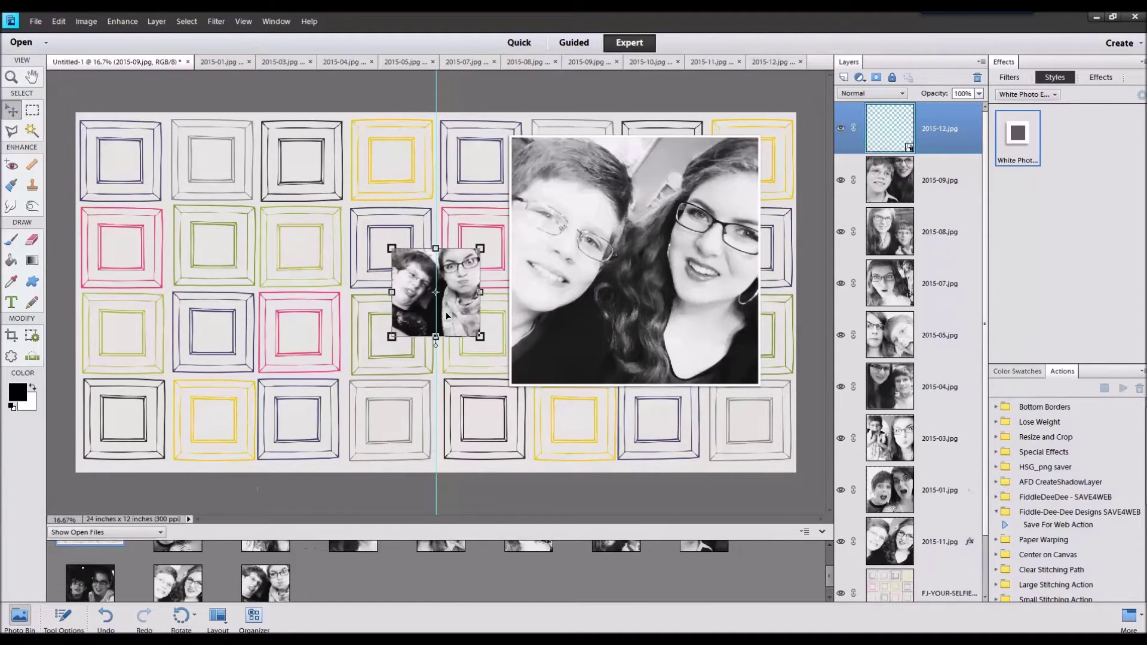
Give the eight small photos a shadow from the tstroud_rocktheshadows_45 styles
click(1023, 97)
click(1042, 356)
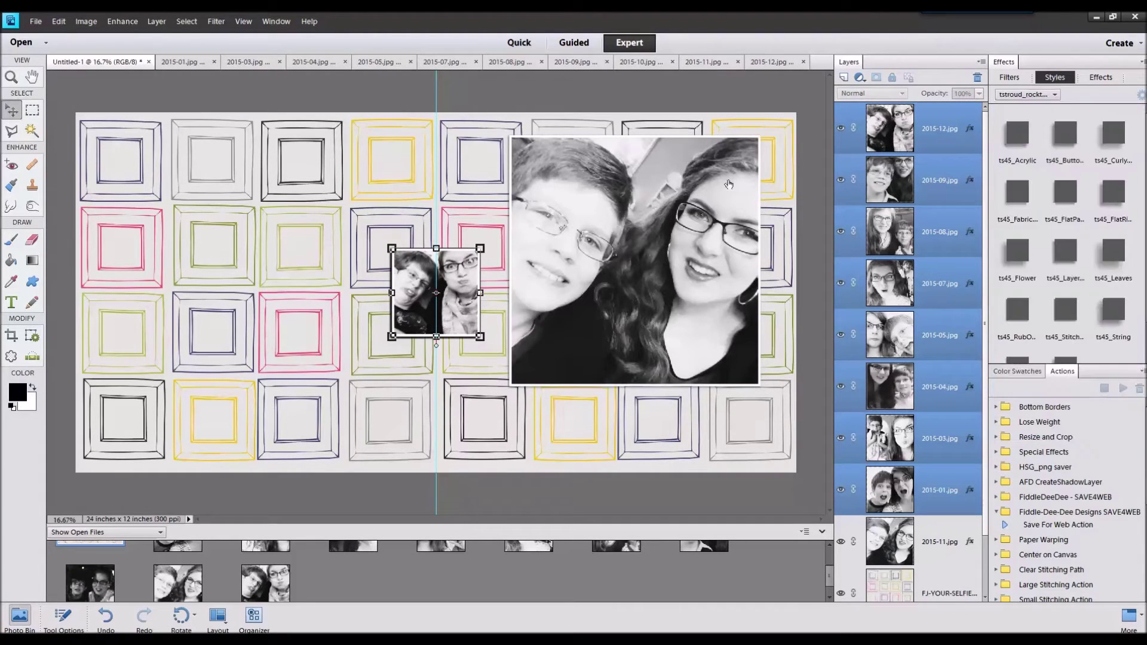
click(1017, 96)
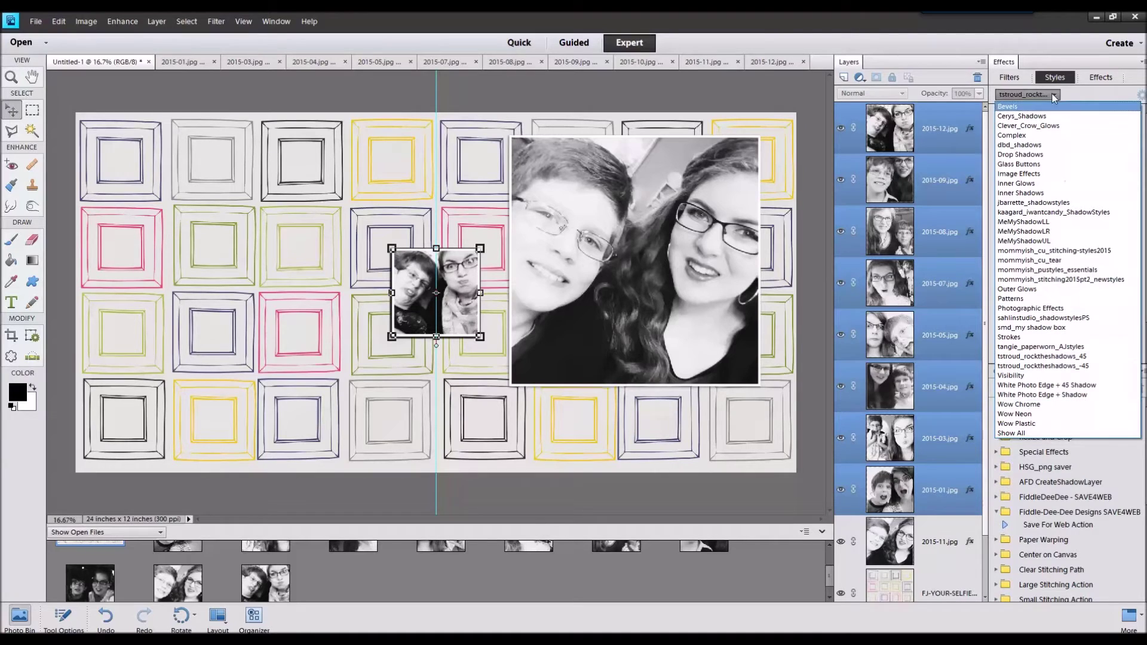
click(1070, 318)
click(1026, 95)
click(1042, 357)
Move photo 2015-12 to the large photo's lower-left corner and photo 2015-09 onto the left page
click(633, 287)
drag(455, 296, 248, 324)
drag(353, 350, 501, 363)
click(523, 278)
Line up photos 2015-01, 2015-03 and 2015-04 in a row across the left page
click(945, 483)
drag(435, 293, 204, 236)
click(939, 180)
click(936, 499)
click(945, 440)
drag(452, 305, 318, 253)
click(949, 376)
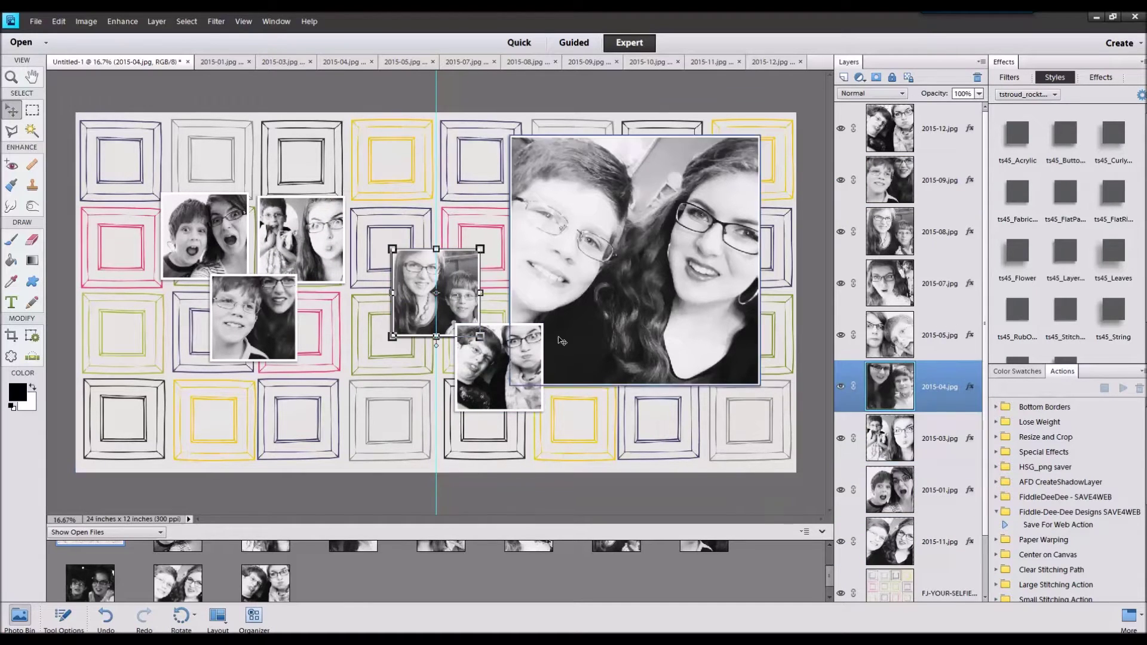
drag(435, 292, 392, 239)
Arrange photos 2015-05, 2015-07 and 2015-08 in a second row on the left page, with 2015-09 below them
click(944, 335)
drag(449, 296, 214, 331)
click(944, 283)
drag(435, 293, 388, 333)
click(944, 231)
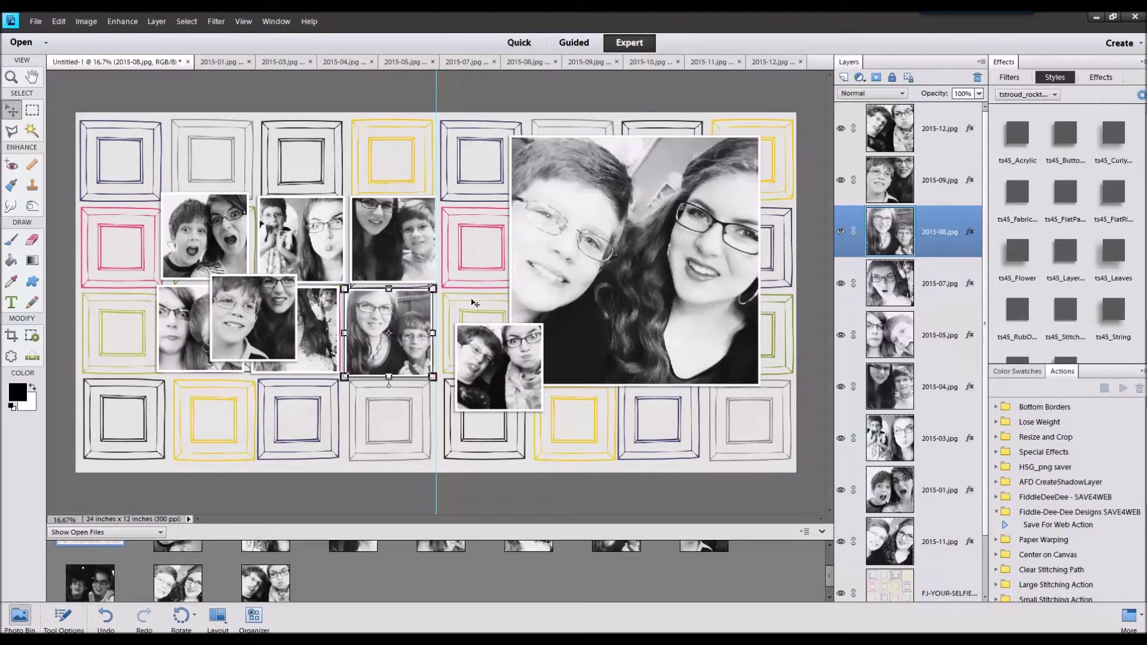
click(940, 180)
drag(238, 317, 251, 421)
Shrink the seven small photos from 2015-01 through 2015-09 together to fit the drawn frames
click(940, 129)
click(209, 249)
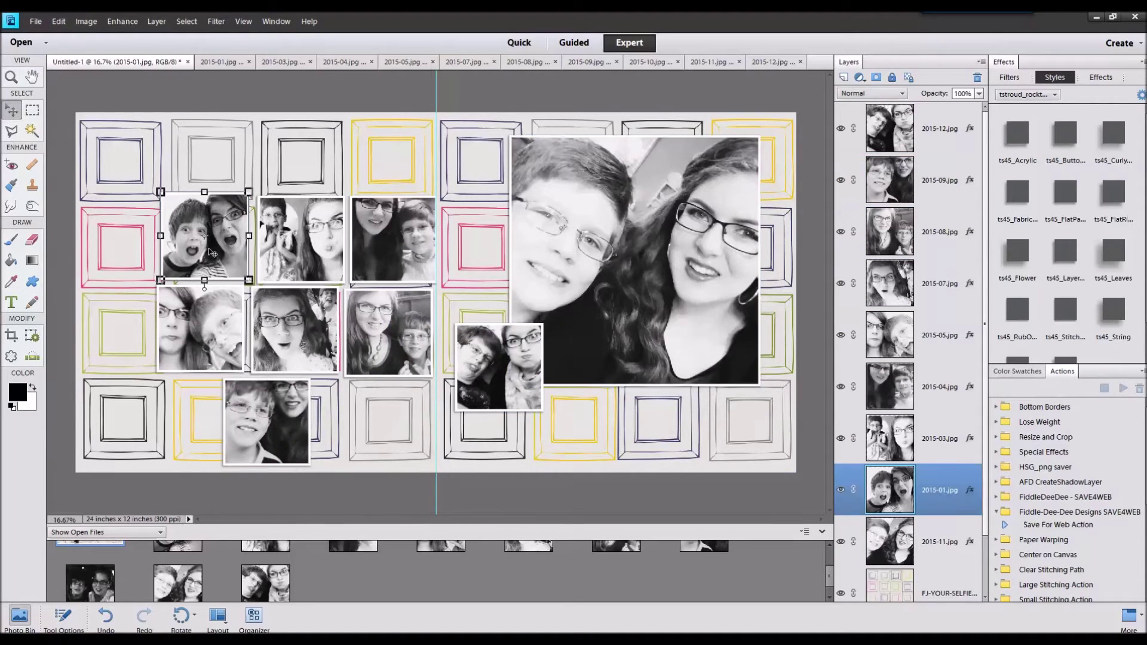
click(962, 141)
click(931, 192)
shift+click(941, 490)
drag(438, 191, 406, 240)
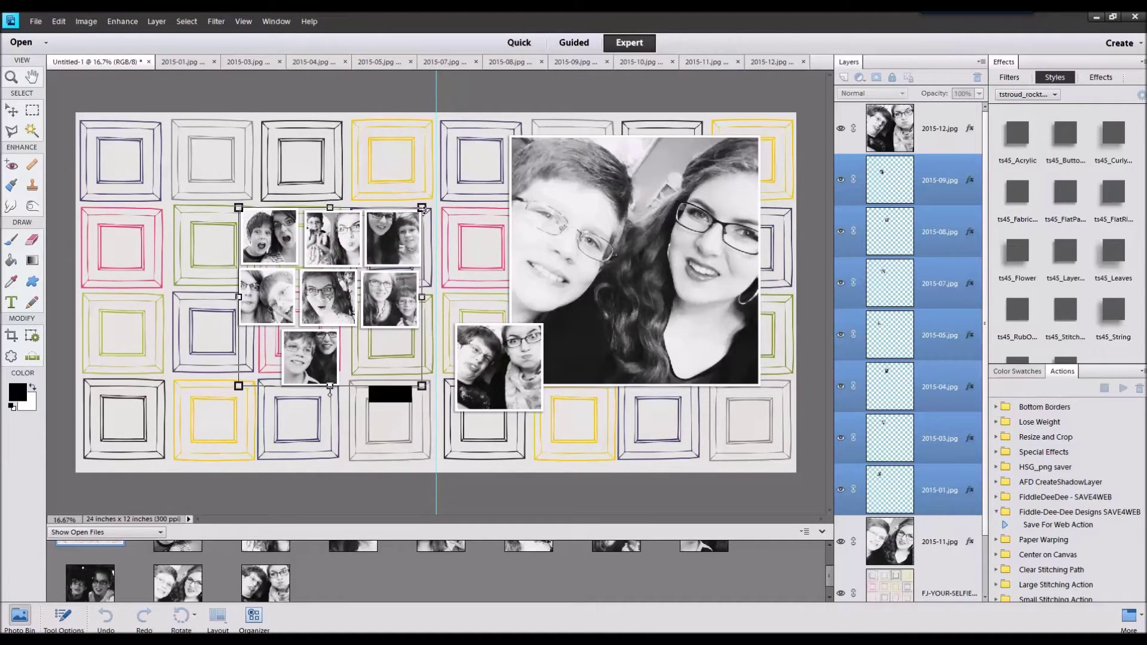
click(383, 394)
Spread the small left-page photos over the frames, with 2015-01 in the top row, 2015-03 in the second and 2015-07 in the third
drag(292, 239, 234, 168)
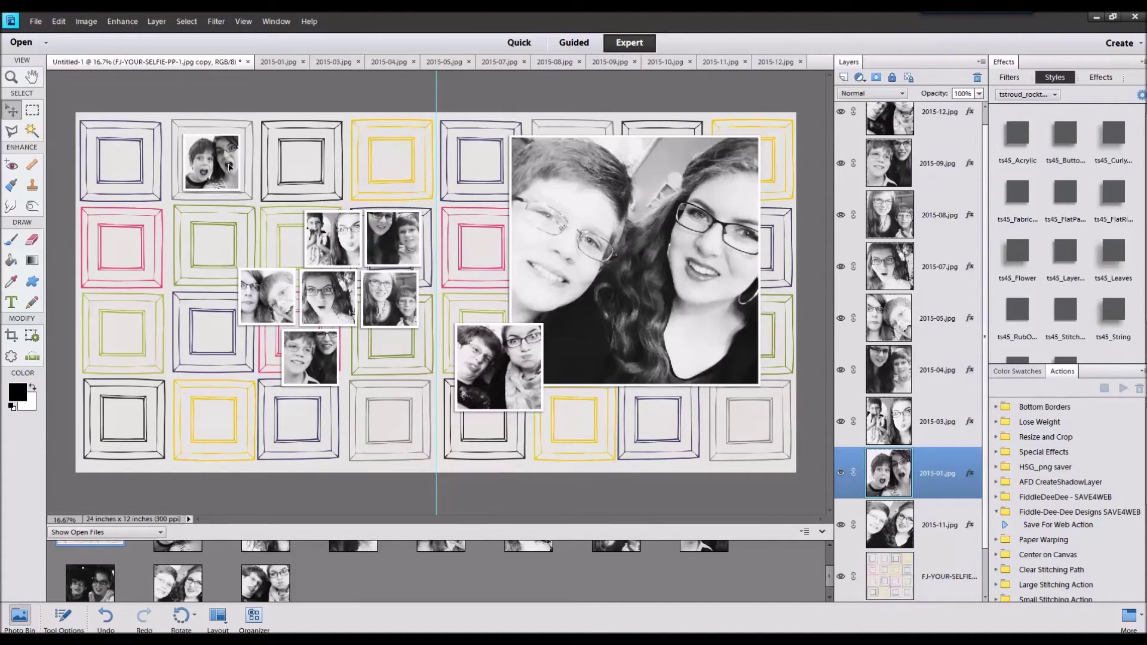
drag(267, 296, 256, 352)
drag(333, 235, 301, 244)
drag(328, 302, 123, 337)
drag(310, 357, 392, 421)
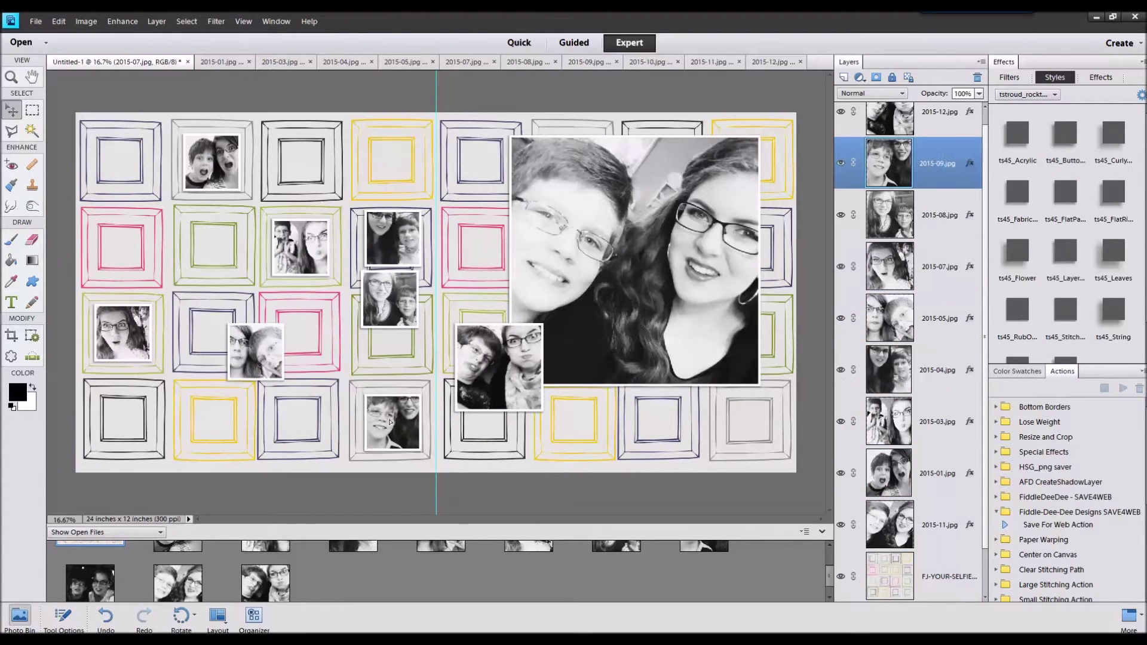
Place photo 2015-08 in the right page's last frame and photos 2015-05, 2015-04 and 2015-09 in separate left-page frames
drag(390, 299, 744, 424)
drag(270, 353, 404, 158)
drag(380, 234, 378, 330)
drag(388, 423, 208, 424)
click(745, 420)
Close all the source photo files, keeping only the layout open
scroll(599, 295, down, 1)
scroll(599, 295, up, 3)
scroll(599, 295, down, 2)
scroll(239, 571, up, 2)
click(178, 562)
scroll(251, 568, down, 2)
shift+click(263, 568)
right_click(263, 568)
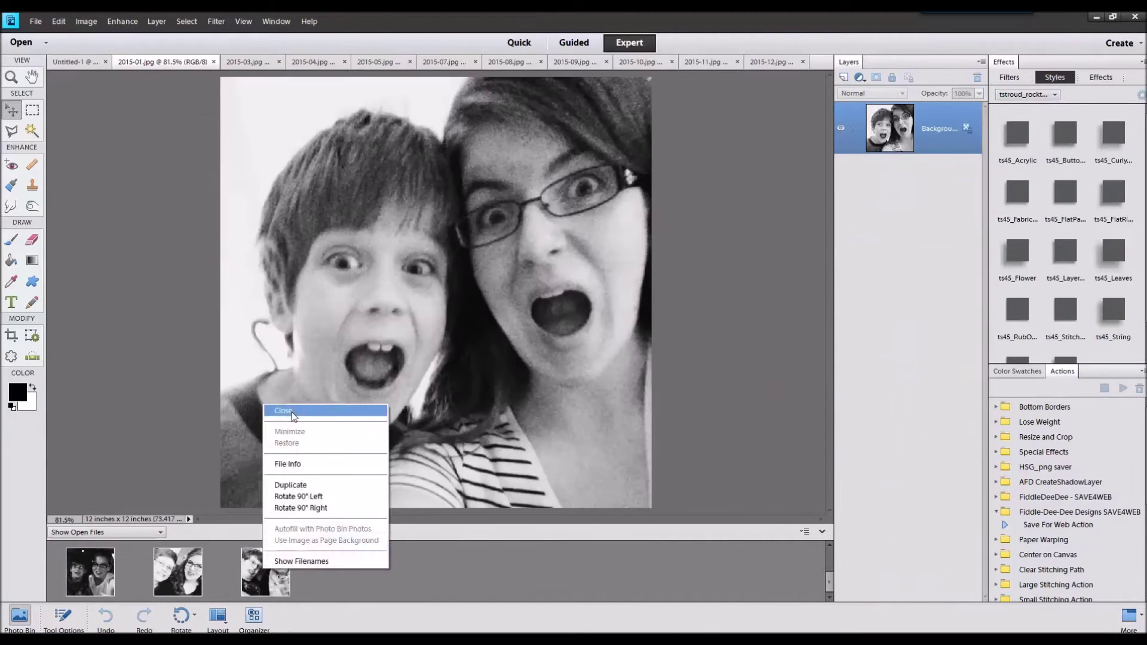
click(293, 412)
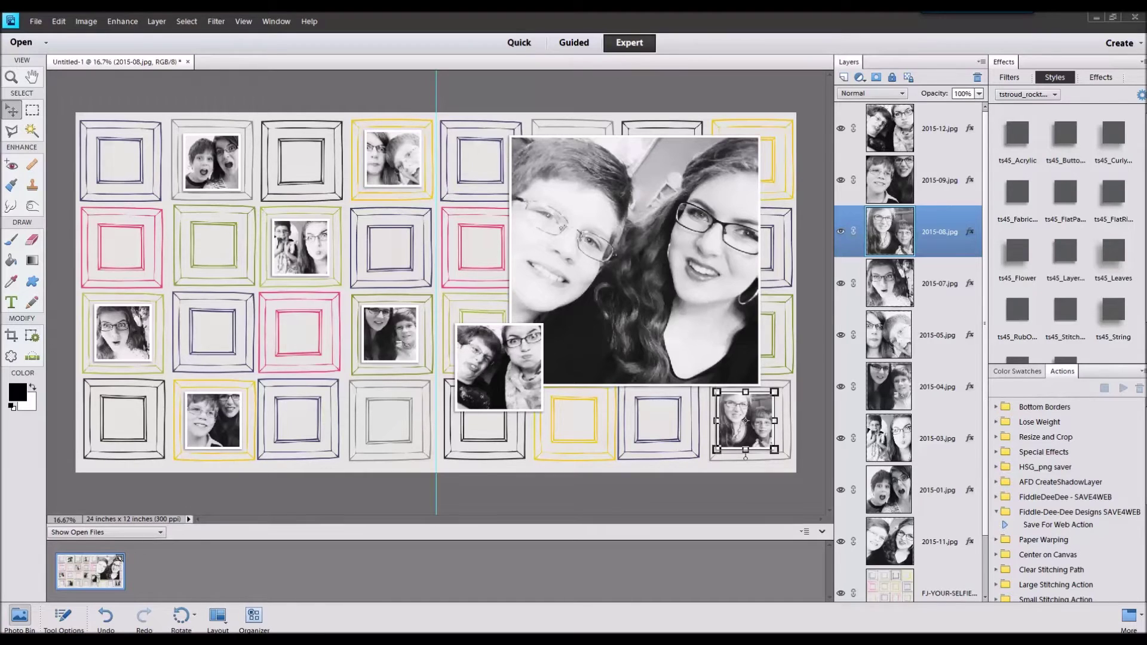
Place the #SELFIE word art across the large photo's lower edge, in front of the photos
double_click(89, 571)
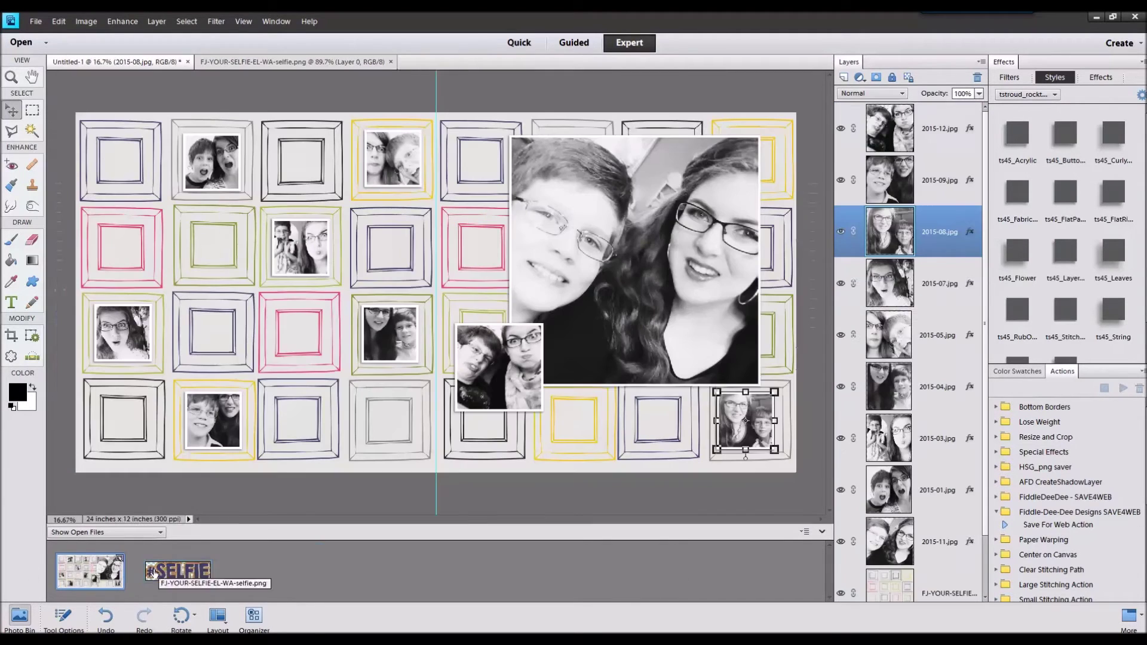
drag(159, 570, 355, 409)
drag(483, 294, 613, 384)
right_click(659, 373)
click(692, 454)
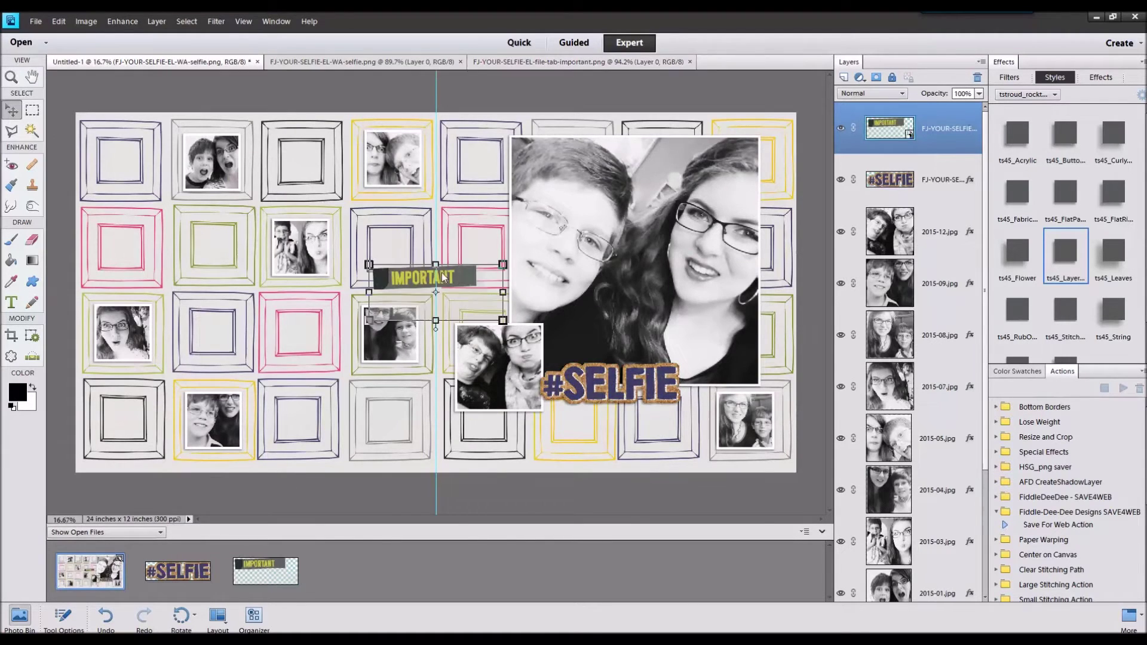
Tuck the IMPORTANT file tab at the large photo's top edge and apply the ts45 rub-on shadow style
drag(474, 265, 728, 113)
click(1014, 317)
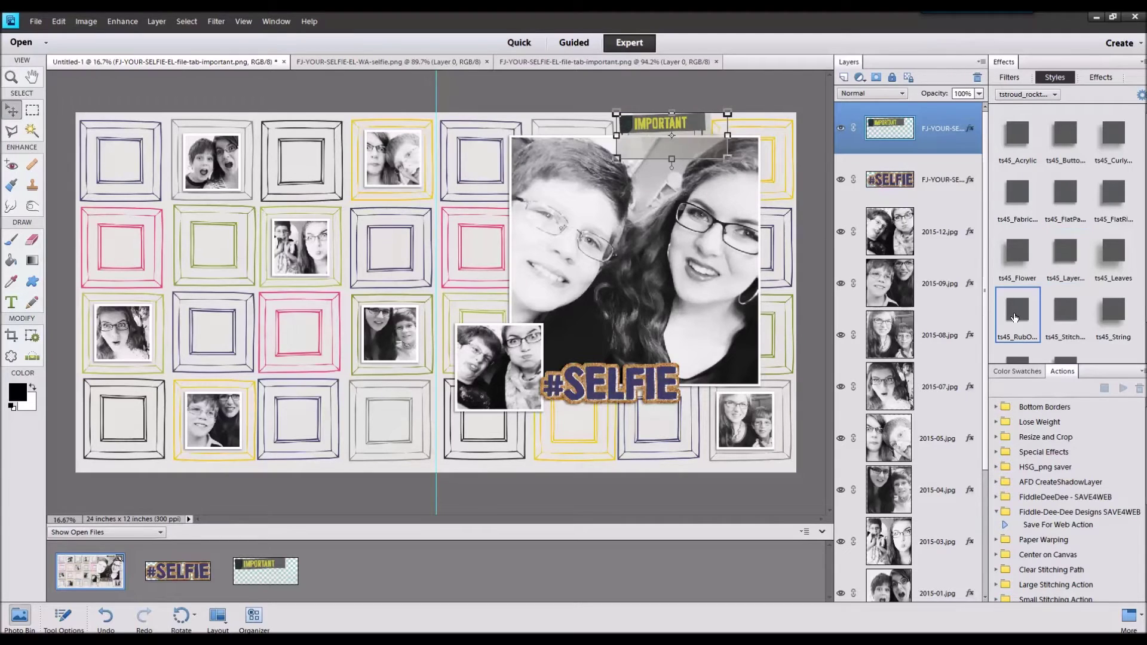
double_click(969, 129)
key(Return)
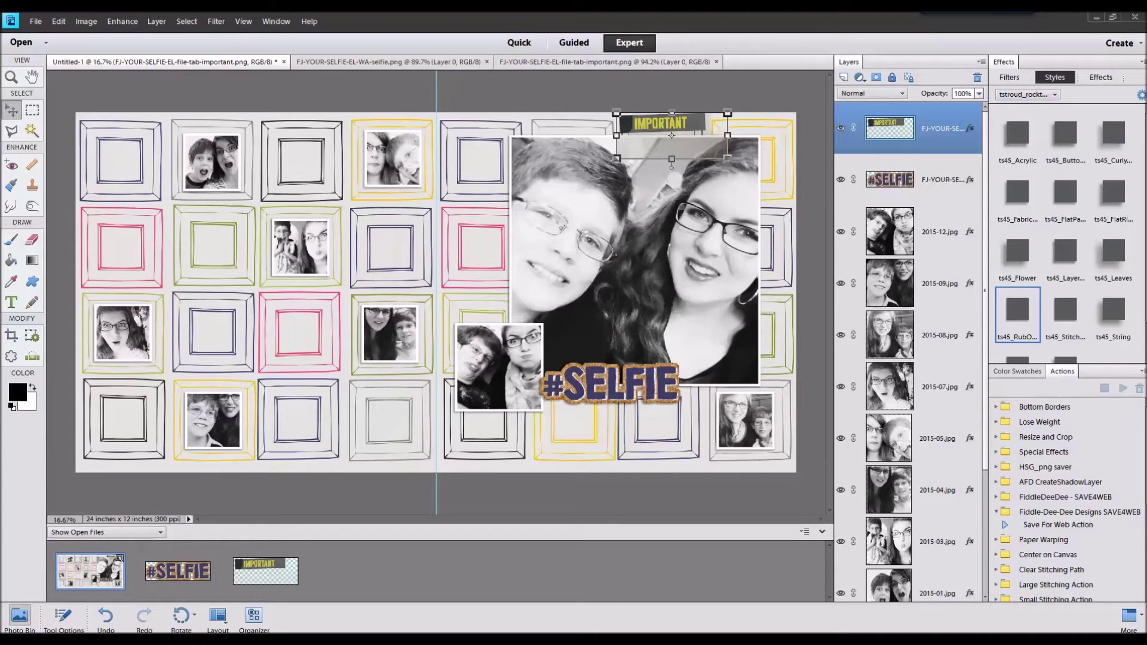
Place the blue camera on the left page's second row of frames with the ts45_Flower shadow style
drag(650, 538, 661, 528)
double_click(115, 565)
drag(353, 571, 243, 242)
click(1018, 254)
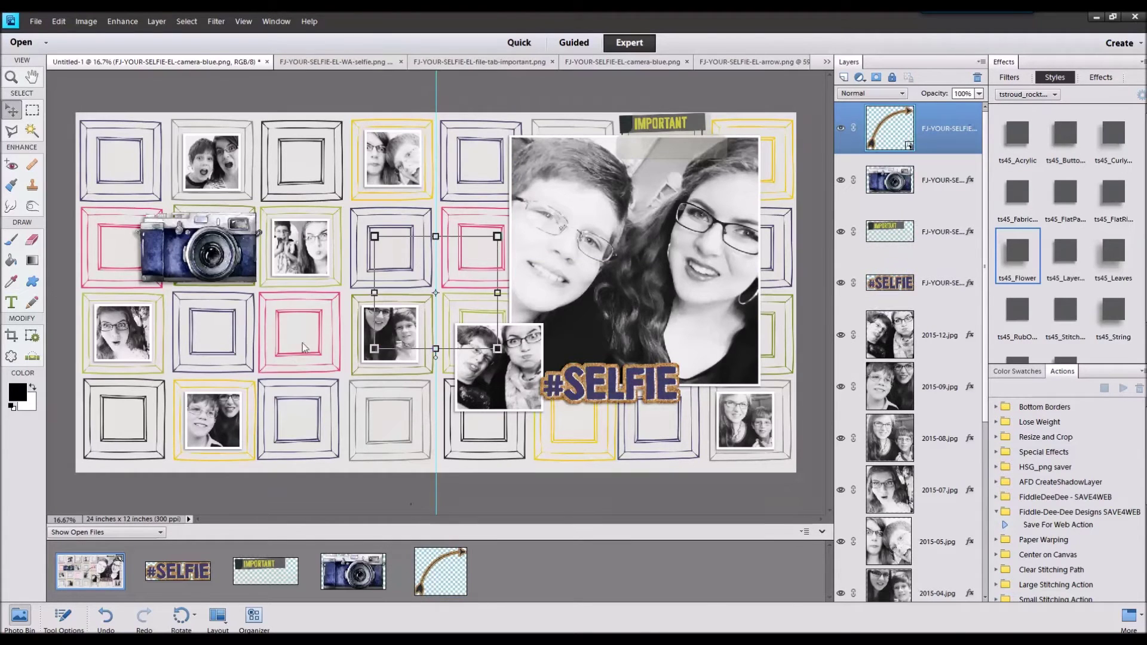
Resize, rotate and position the curved arrow beside the blue camera, pointing up at photo 2015-01
drag(488, 245, 215, 200)
drag(238, 279, 244, 254)
mouse_move(198, 198)
mouse_down()
mouse_move(176, 190)
mouse_move(184, 183)
mouse_move(137, 202)
mouse_move(187, 202)
mouse_up()
click(124, 311)
drag(166, 321, 182, 313)
drag(175, 210, 172, 199)
key(Return)
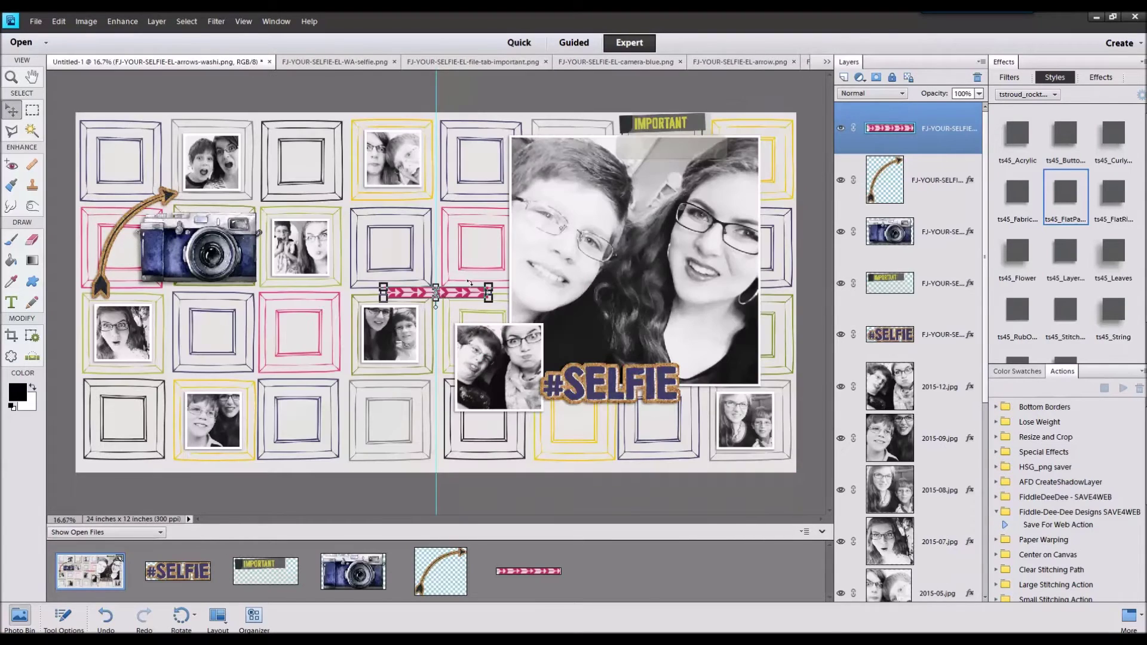
Move the pink arrows washi strip under the camera's lower edge and send it behind the camera
drag(472, 294, 256, 291)
key(ctrl+bracketleft)
key(ctrl+bracketleft)
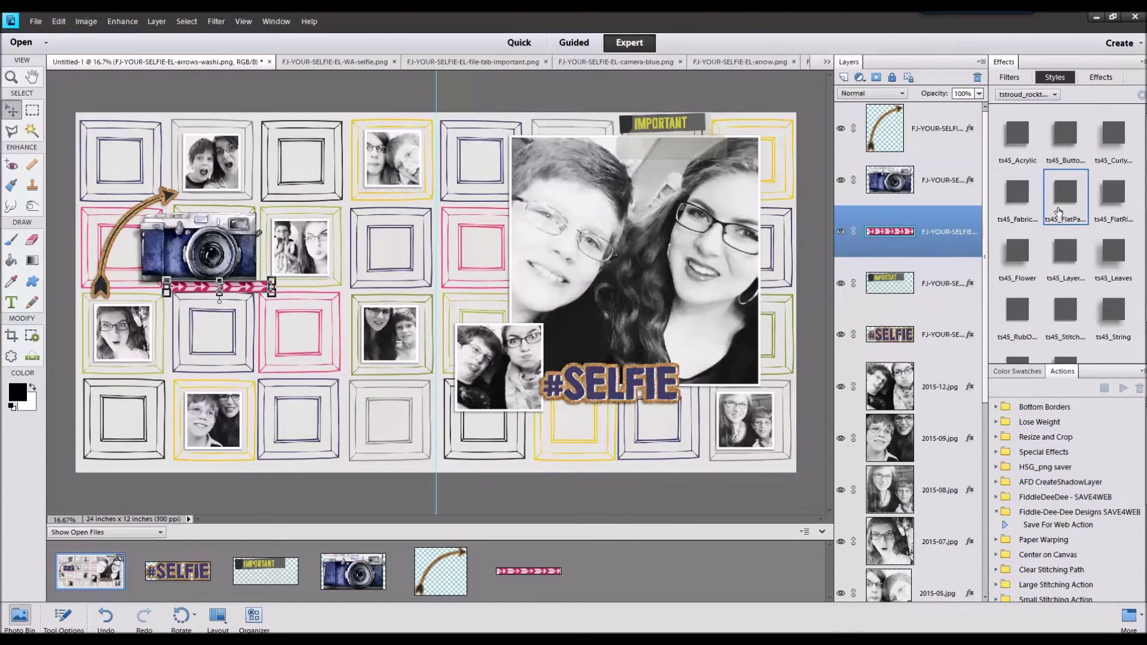
Close the source files of the embellishments already placed, from #SELFIE through the arrows washi
click(181, 574)
shift+click(515, 572)
right_click(515, 573)
click(527, 413)
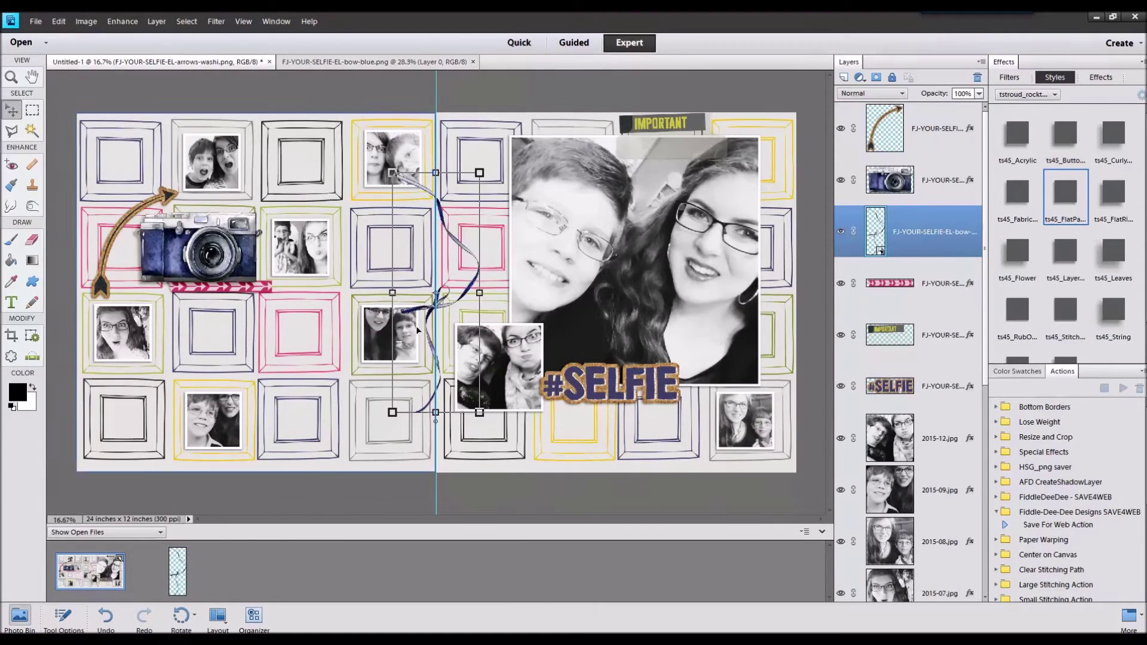
Undo the last bow change, then position the blue bow over the camera's left side, in front of it, with the ts45_String shadow
click(59, 21)
click(71, 34)
drag(434, 309, 160, 288)
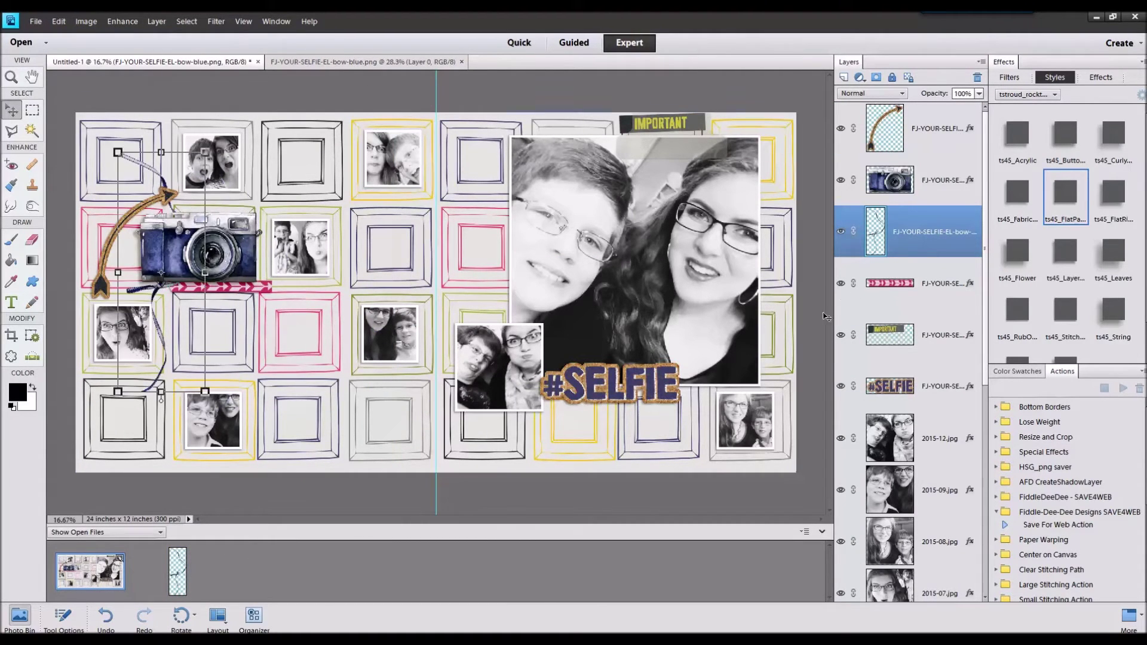
key(ctrl+bracketright)
click(1103, 304)
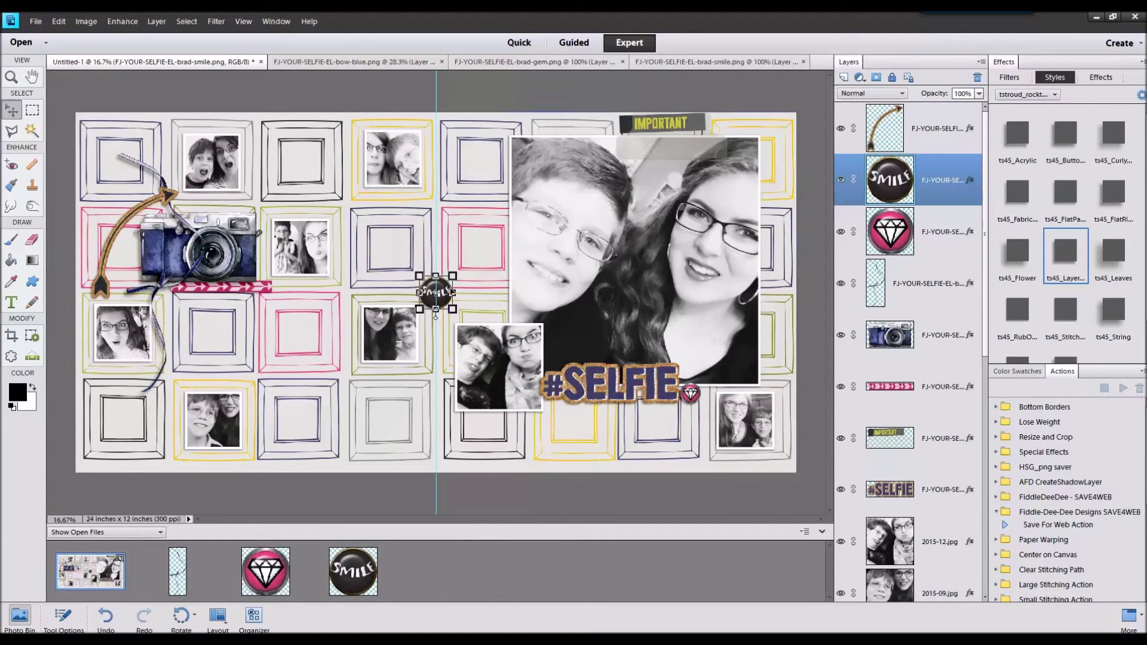
Place the SMILE brad between the arrow and the camera, and move its layer below the photo layers
drag(452, 291, 135, 275)
drag(864, 205, 890, 472)
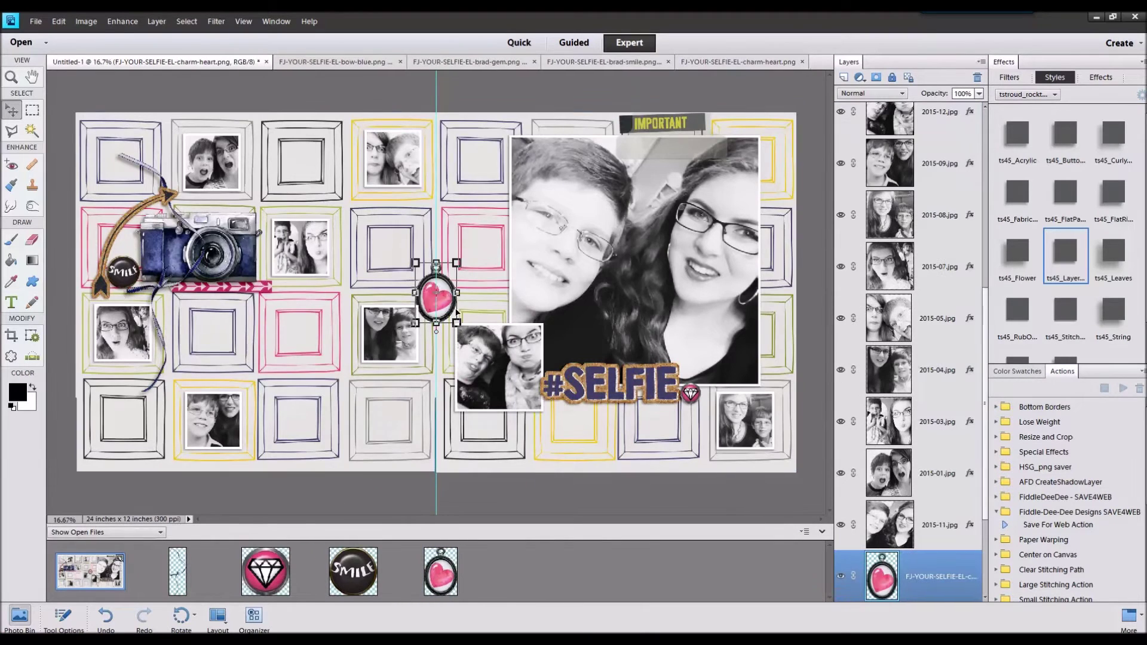
Hang the heart charm below the camera's right side, layered behind the camera, with the ts45_Flower shadow style
drag(457, 311, 272, 329)
drag(908, 576, 925, 218)
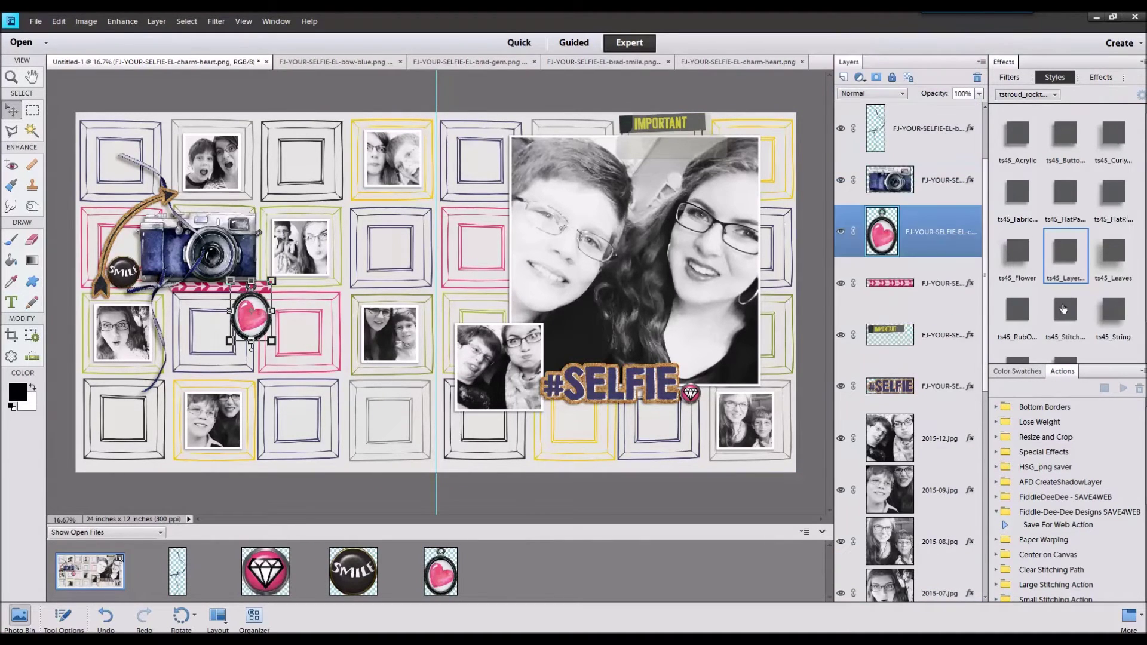
click(1009, 254)
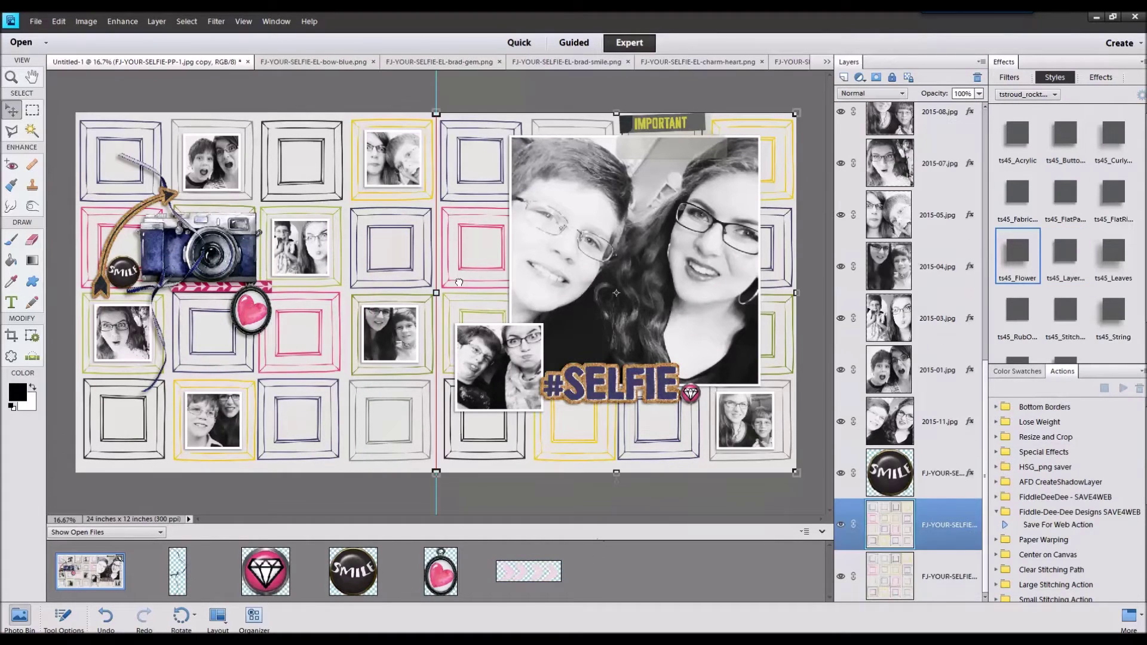
Place the pink chevrons over the left page's lower frames and the dots behind the camera
drag(459, 282, 460, 285)
drag(464, 289, 370, 380)
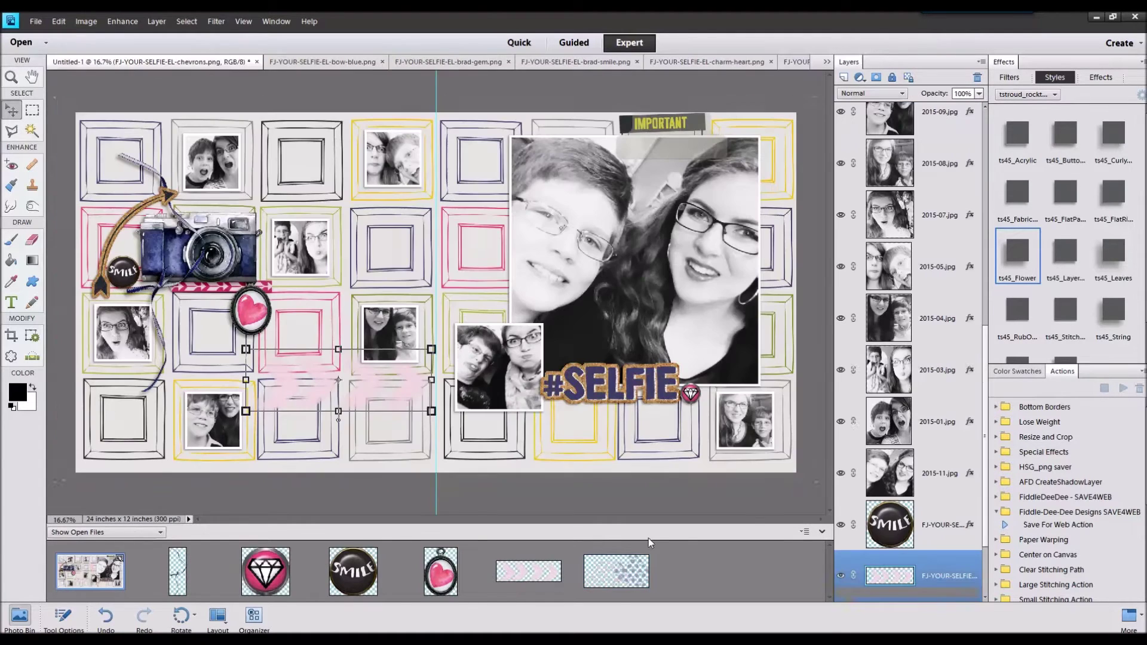
drag(616, 571, 248, 273)
click(383, 380)
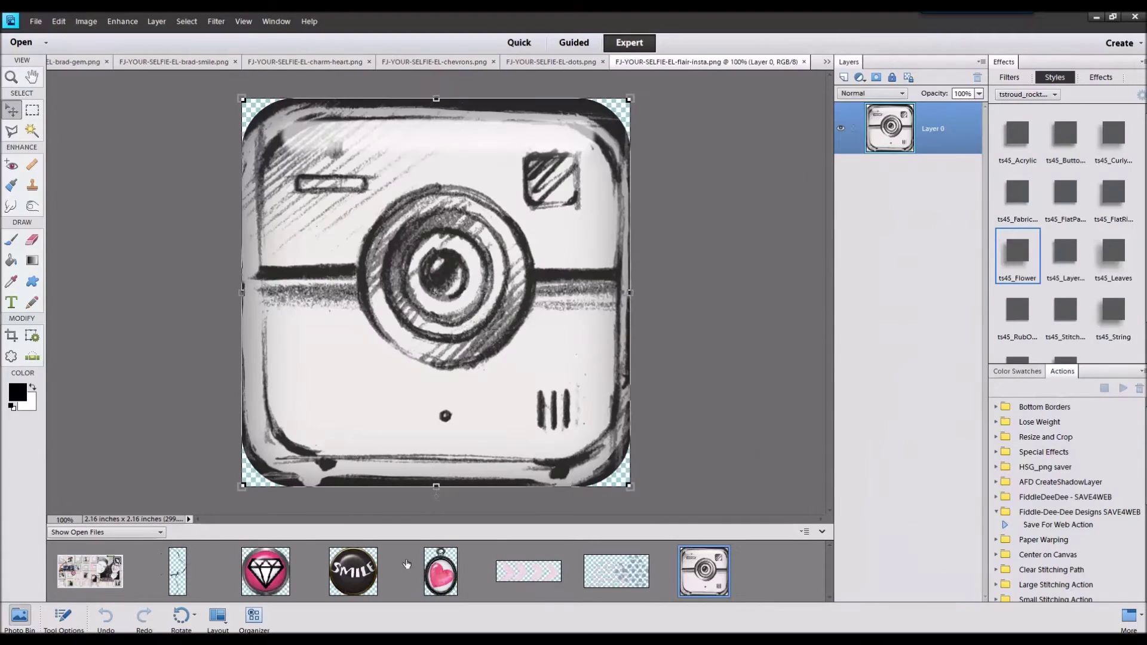
Place the flair-insta camera in the left page's pink third-row frame with a layered shadow, and the painted heart beneath the gem brad
drag(721, 592, 90, 572)
drag(436, 295, 322, 311)
click(1074, 257)
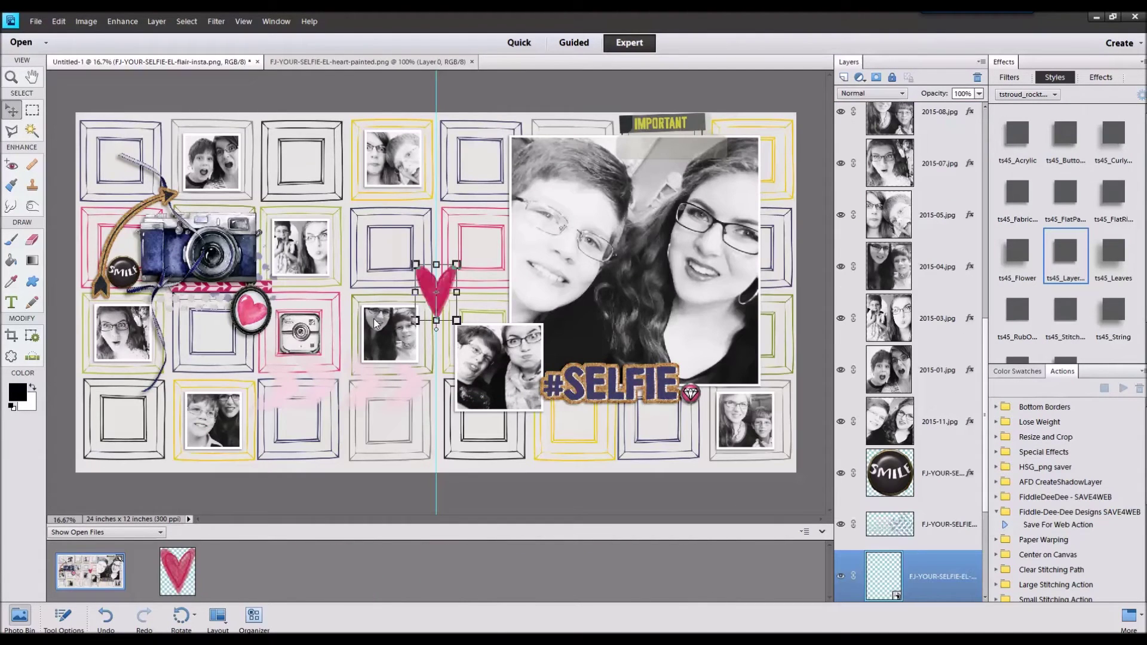
drag(445, 289, 701, 414)
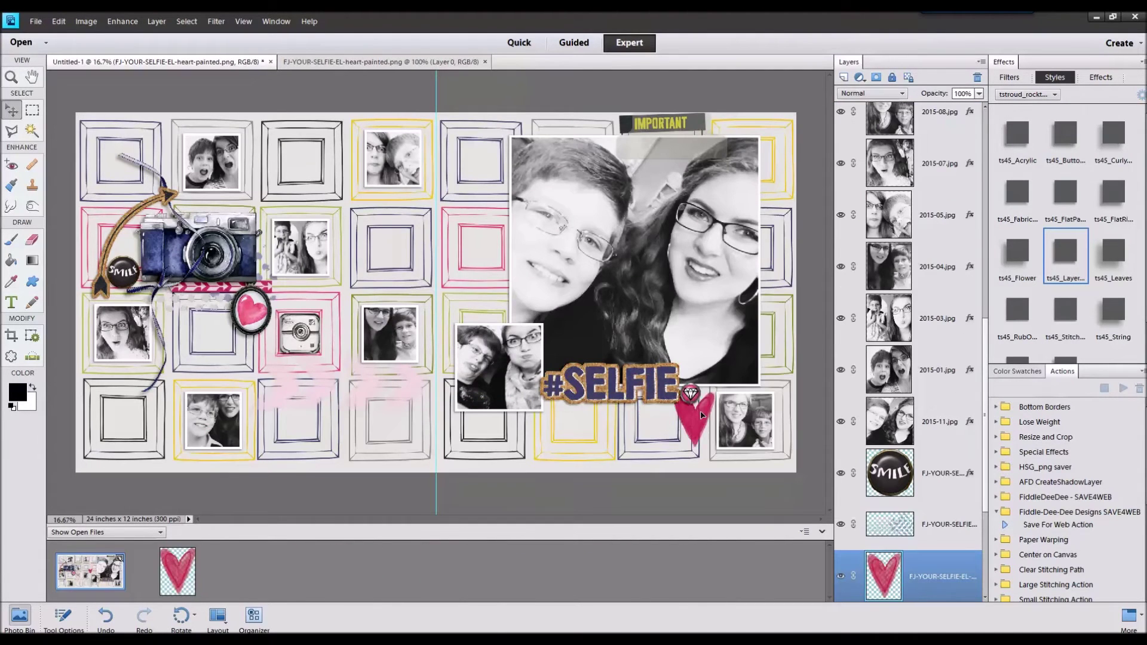
Place the painted heart over the main photo's lower-right corner, above the photo layers, and the small yellow flower at the camera's lower-right corner
drag(969, 448, 885, 281)
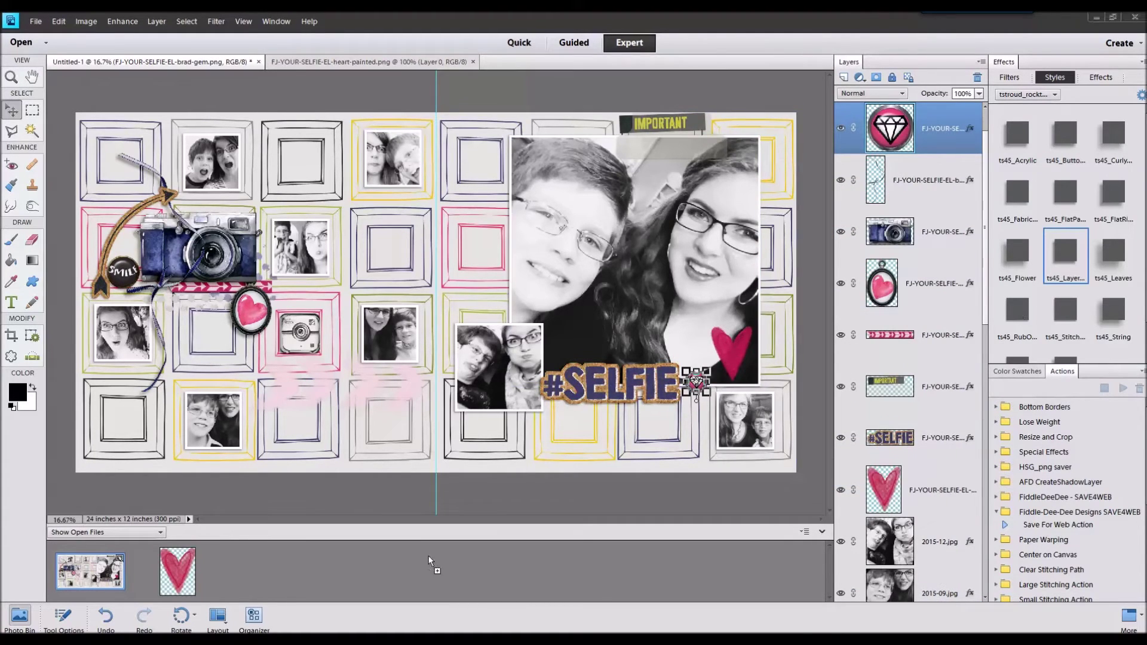
double_click(65, 560)
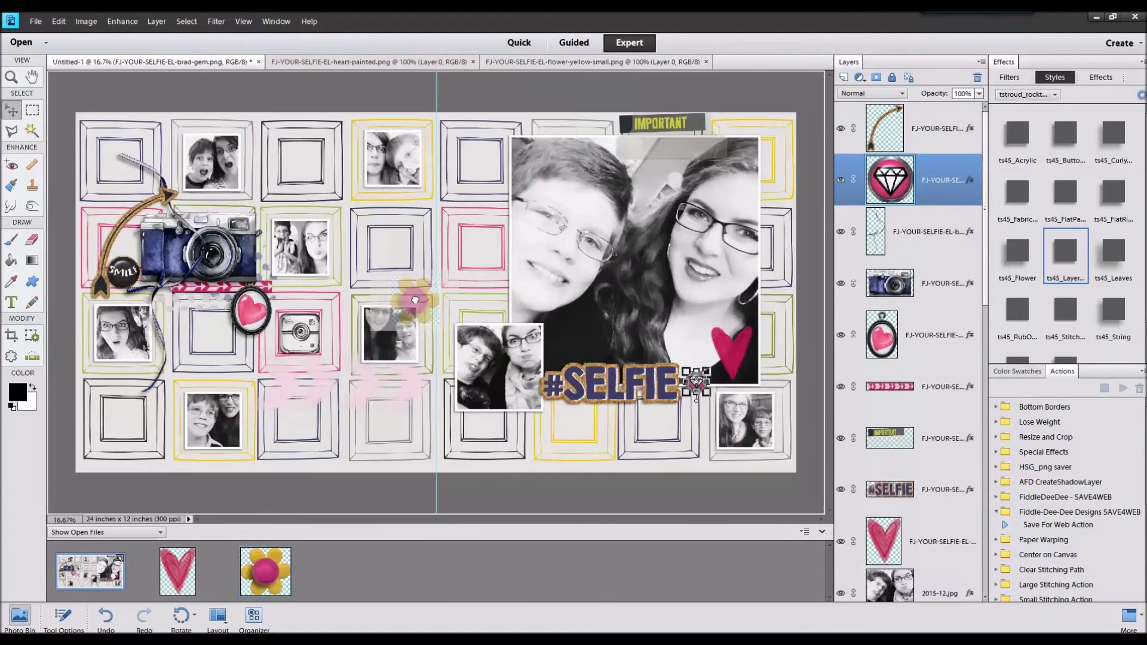
drag(415, 299, 428, 299)
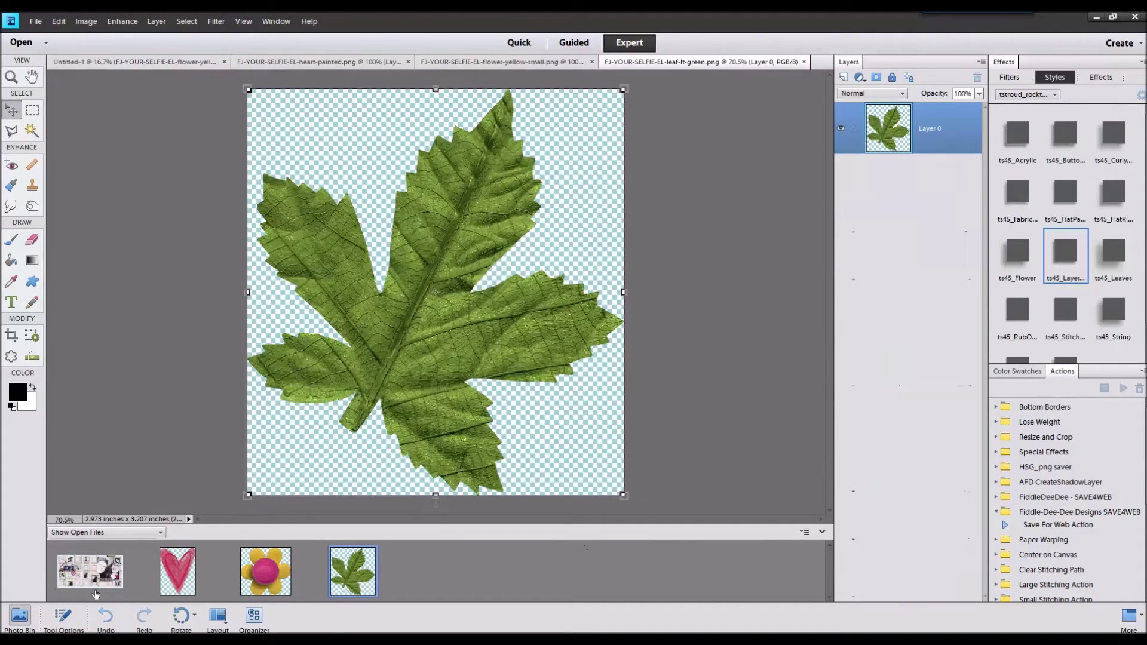
Tuck the light green leaf behind the camera and arrow, layered beneath them, with the ts45_Leaves shadow style
drag(353, 571, 158, 201)
drag(932, 179, 930, 478)
double_click(1113, 258)
mouse_move(152, 272)
mouse_down()
mouse_move(208, 220)
mouse_move(156, 255)
mouse_up()
click(143, 280)
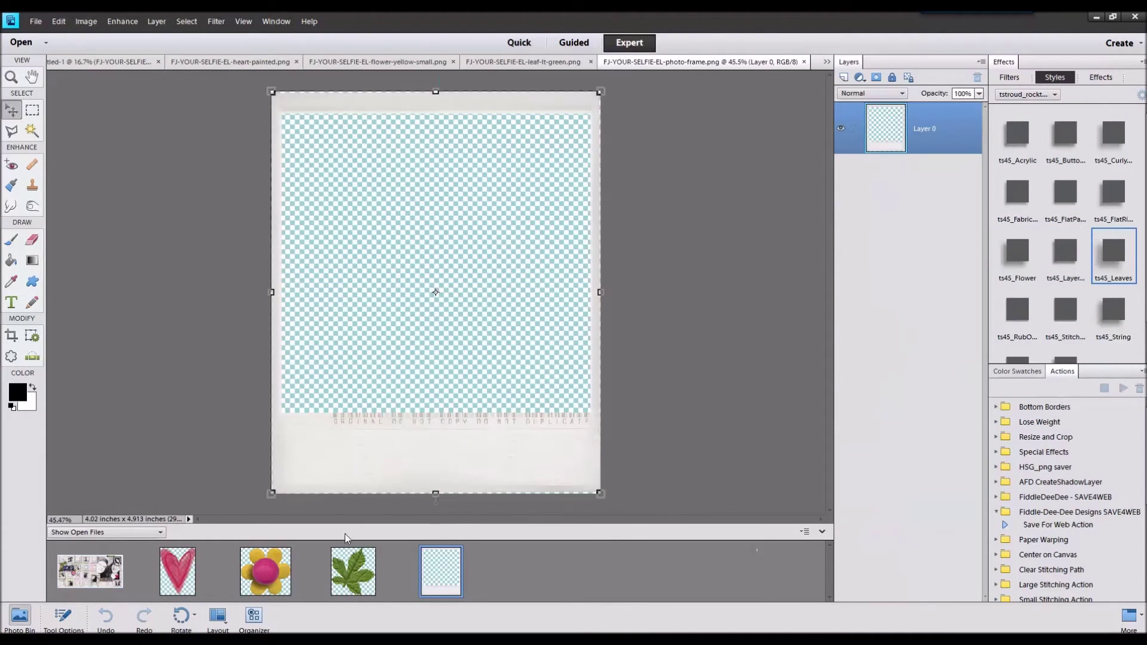
Place the photo frame with a layered shadow, shrunk and tilted, behind the heart charm below the camera
double_click(106, 578)
drag(431, 564, 437, 293)
double_click(1073, 259)
drag(448, 353, 238, 330)
drag(284, 195, 262, 224)
drag(214, 351, 200, 286)
drag(206, 329, 209, 329)
click(169, 347)
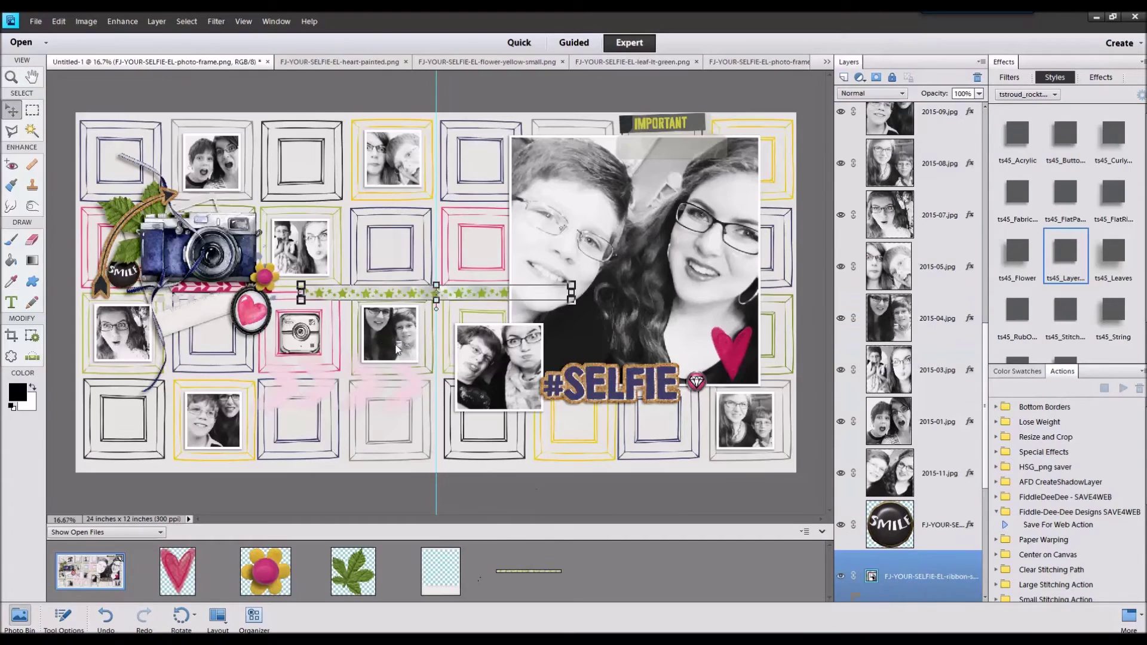
Place the star ribbon beneath the small overlapping photo across both pages, and the BE BOLD word art below the left page's third-row frames
drag(505, 296, 511, 412)
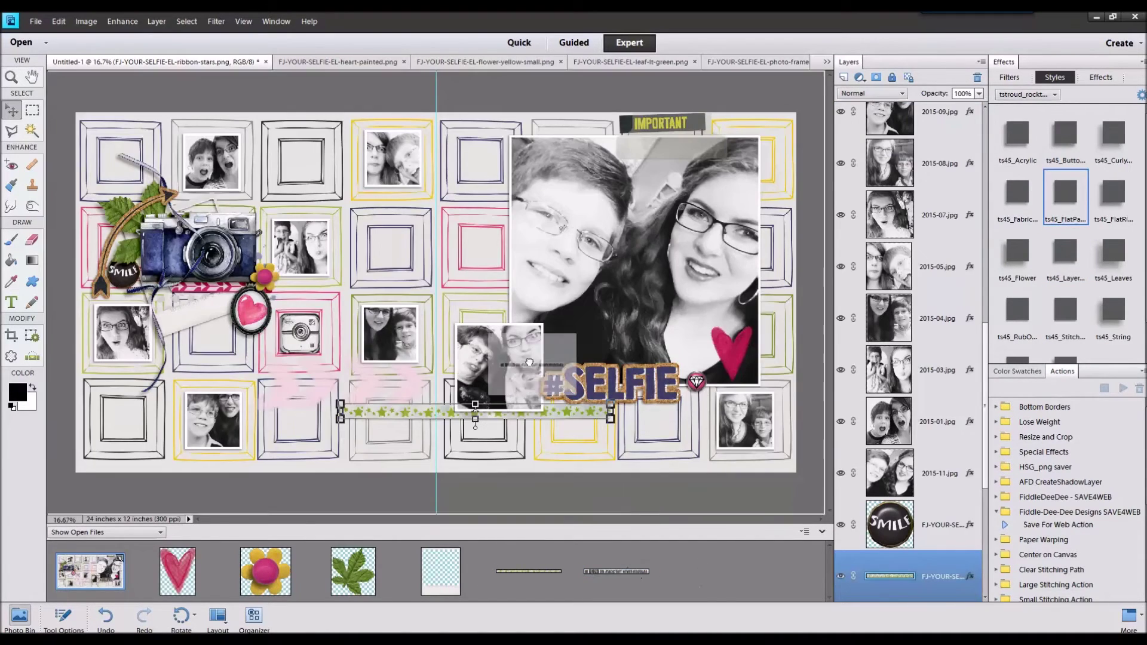
drag(508, 359, 310, 371)
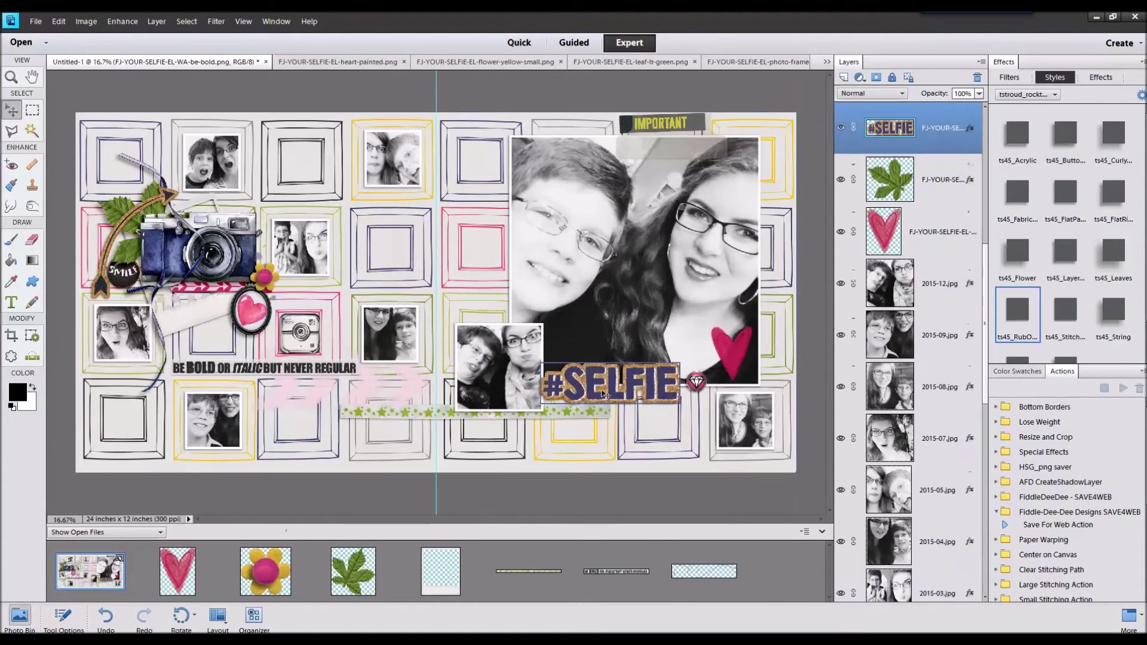
Place the pink string beneath the #SELFIE title, layered below the photos, with the ts45_String shadow style
drag(473, 345, 467, 335)
double_click(1112, 313)
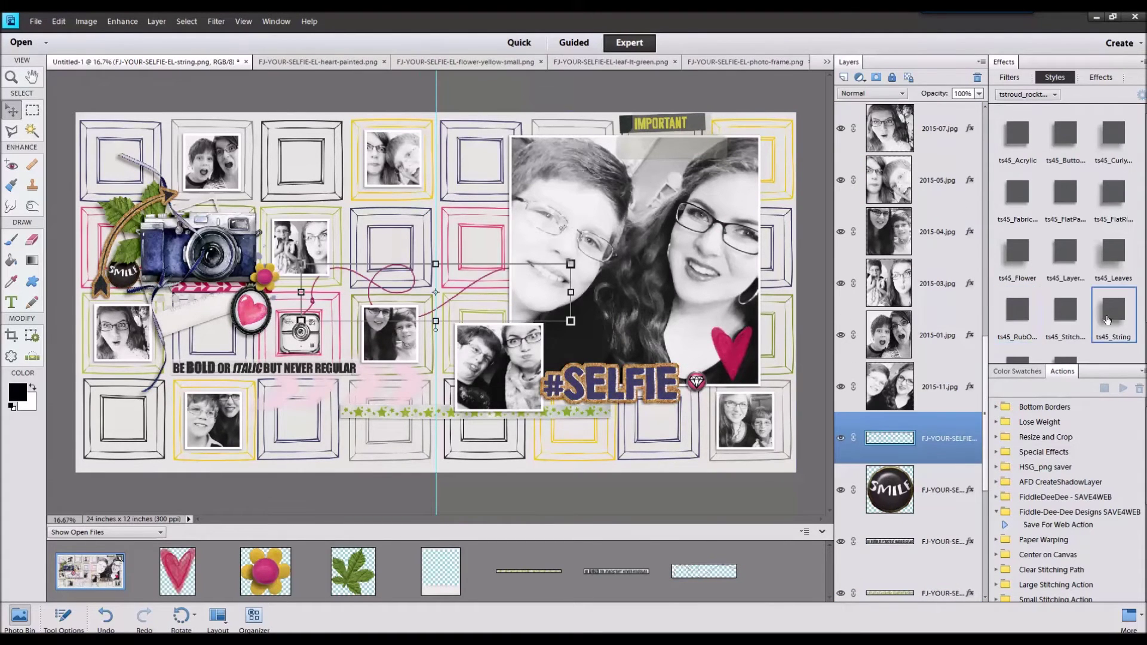
drag(496, 281, 685, 399)
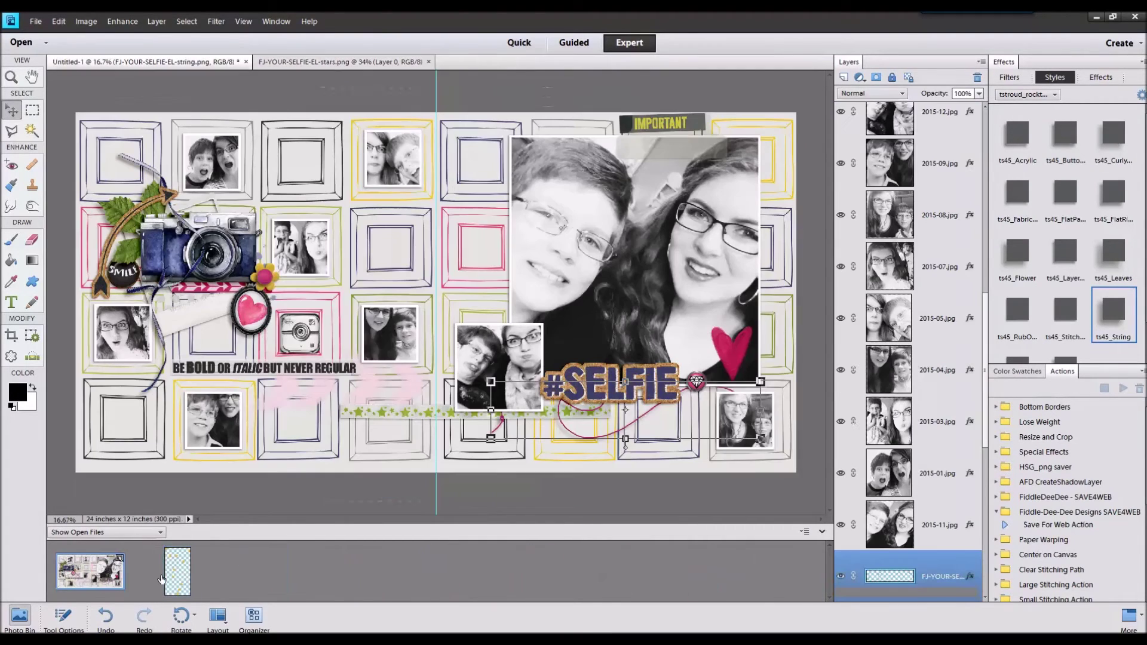
Scatter the stars around the left page's camera, duplicate them for the right page, and place the yellow journal tag above the insta camera
drag(488, 210, 313, 185)
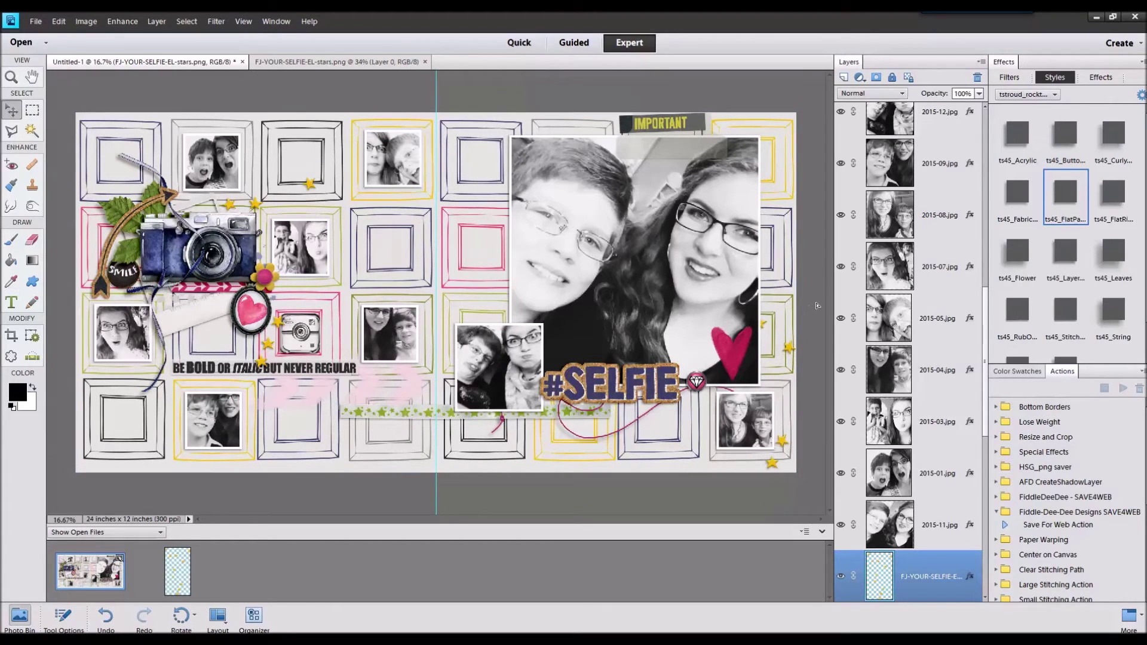
key(ctrl+j)
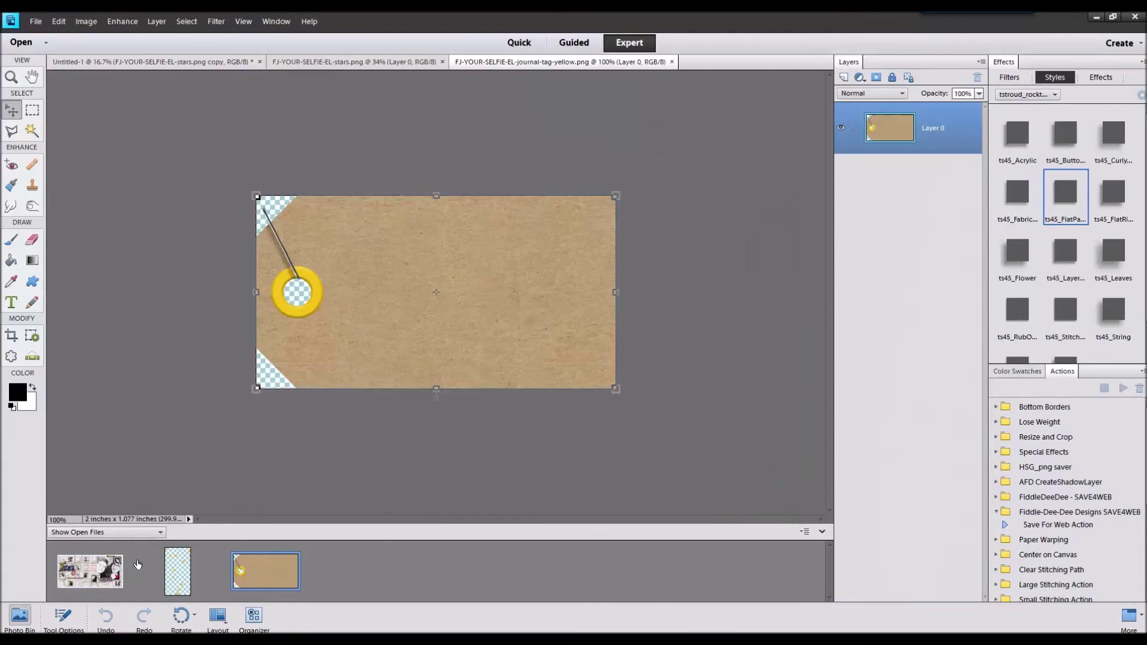
double_click(89, 570)
drag(266, 571, 281, 308)
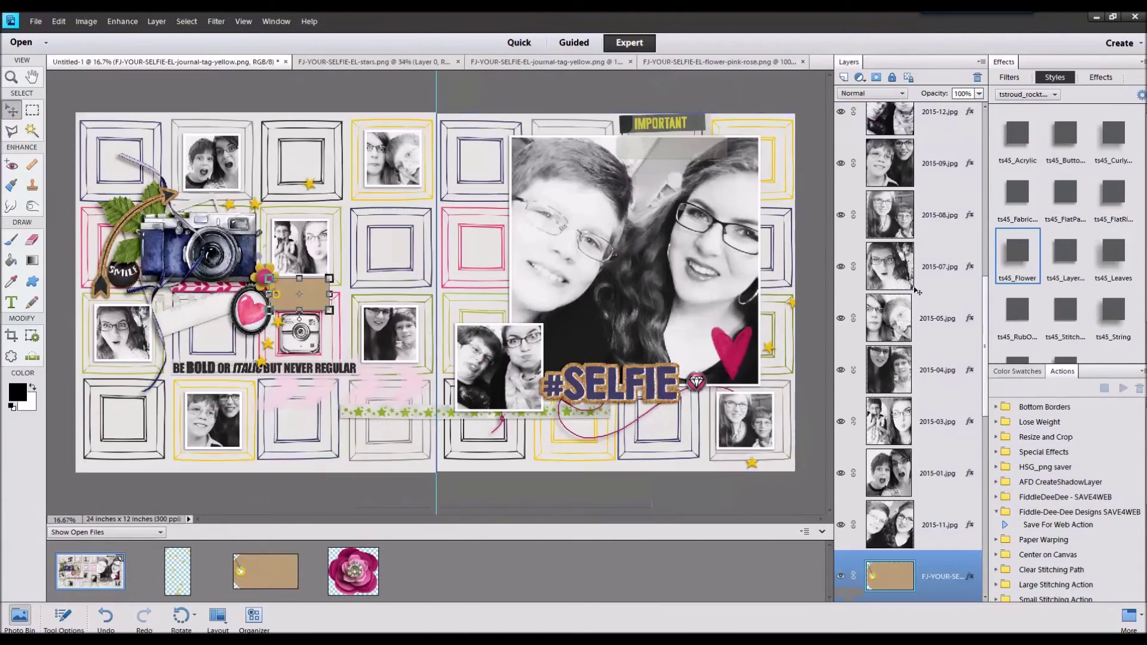
Add the pink rose flower above the other layers, shrink it, and place it at the journal tag's right end
scroll(917, 290, up, 5)
click(944, 128)
drag(353, 571, 365, 281)
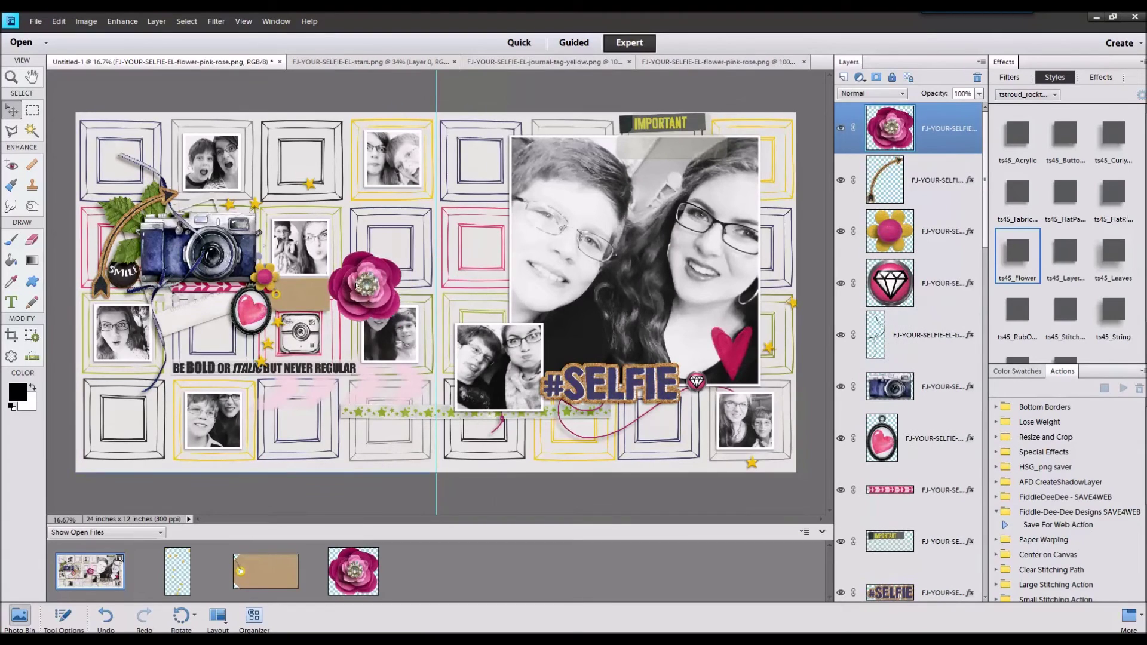
drag(402, 241, 349, 287)
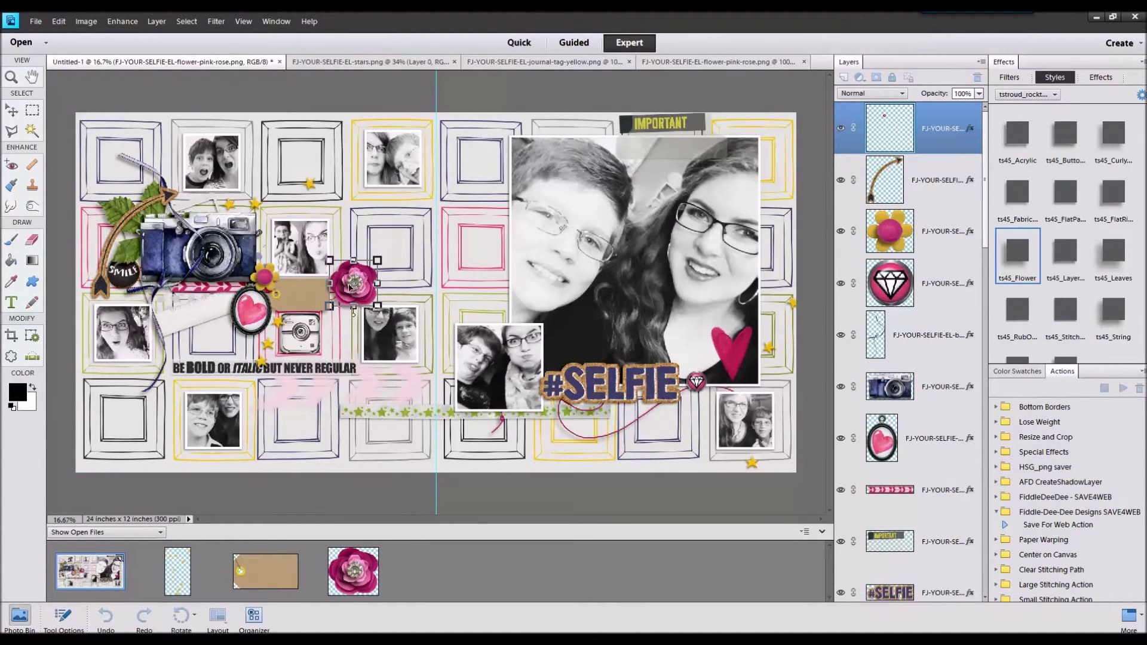
click(334, 328)
Place the pink lace flower beside the arrowhead at the left page's edge with the ts45_Flower shadow style
double_click(548, 564)
double_click(90, 571)
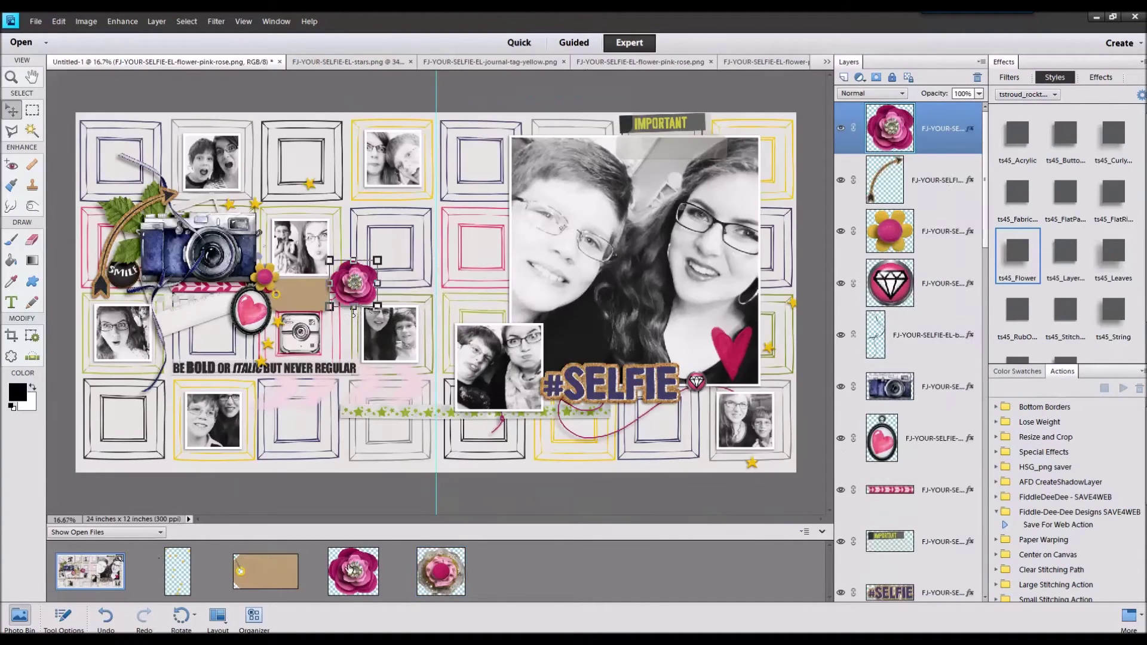
double_click(1021, 252)
drag(441, 570, 105, 196)
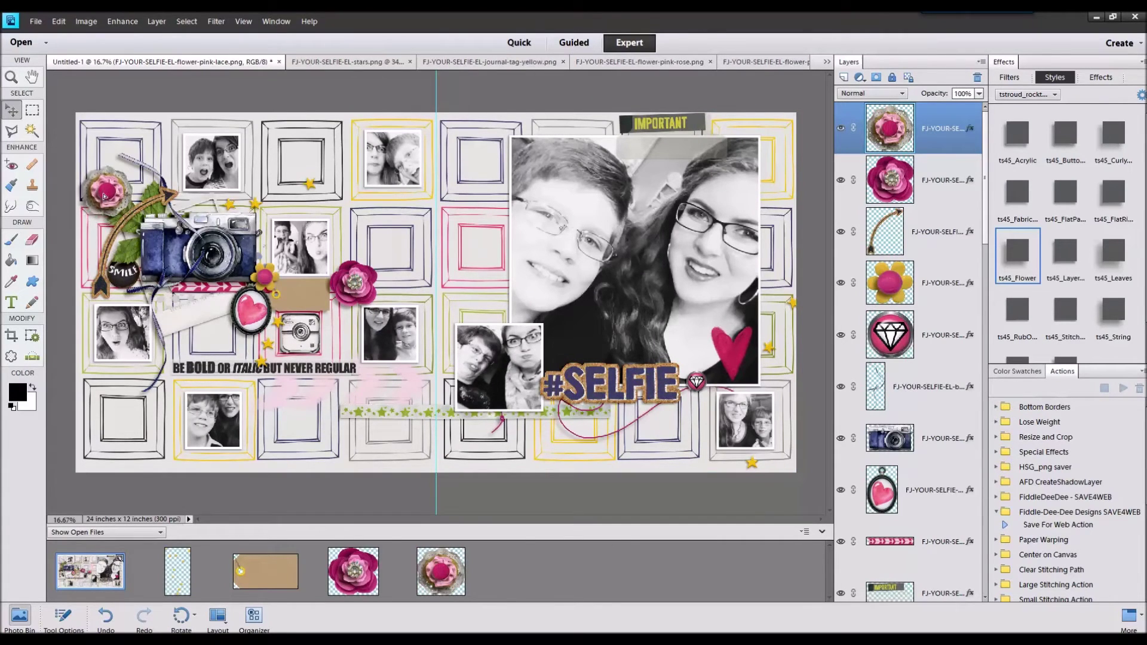
Add the large yellow flower, shrink it, and place it below the end of the #SELFIE title
double_click(90, 571)
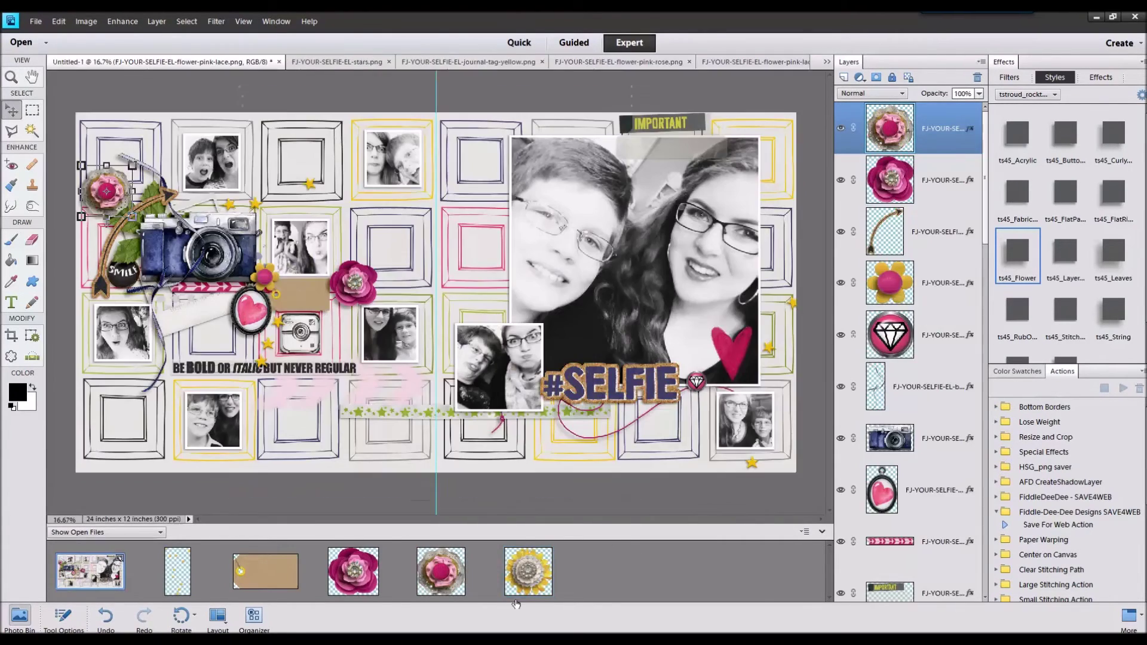
drag(528, 571, 436, 292)
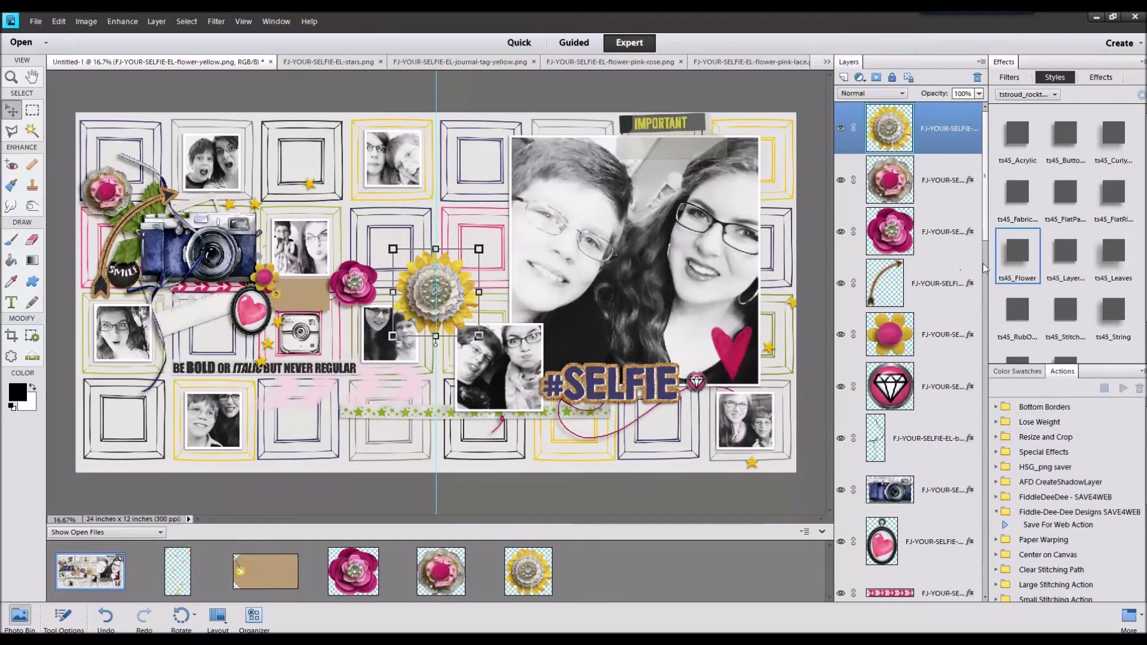
drag(477, 248, 687, 421)
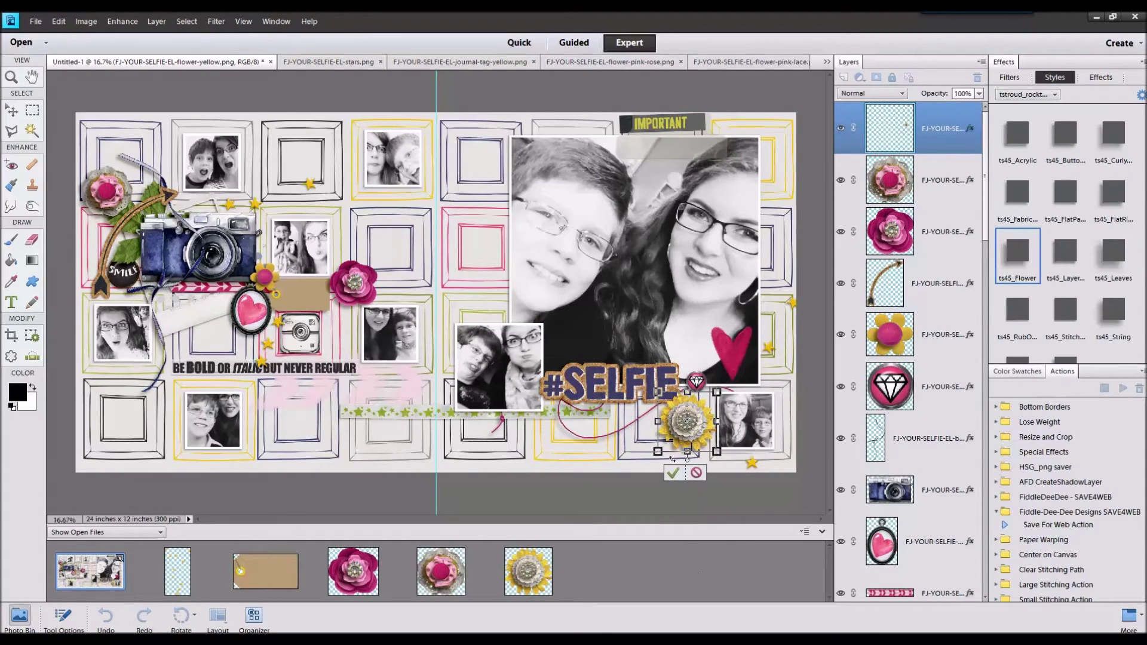
click(673, 473)
Place a reduced blue lace flower beside the large yellow flower, and the small blue flower beneath the pink lace flower
double_click(90, 570)
drag(616, 570, 454, 353)
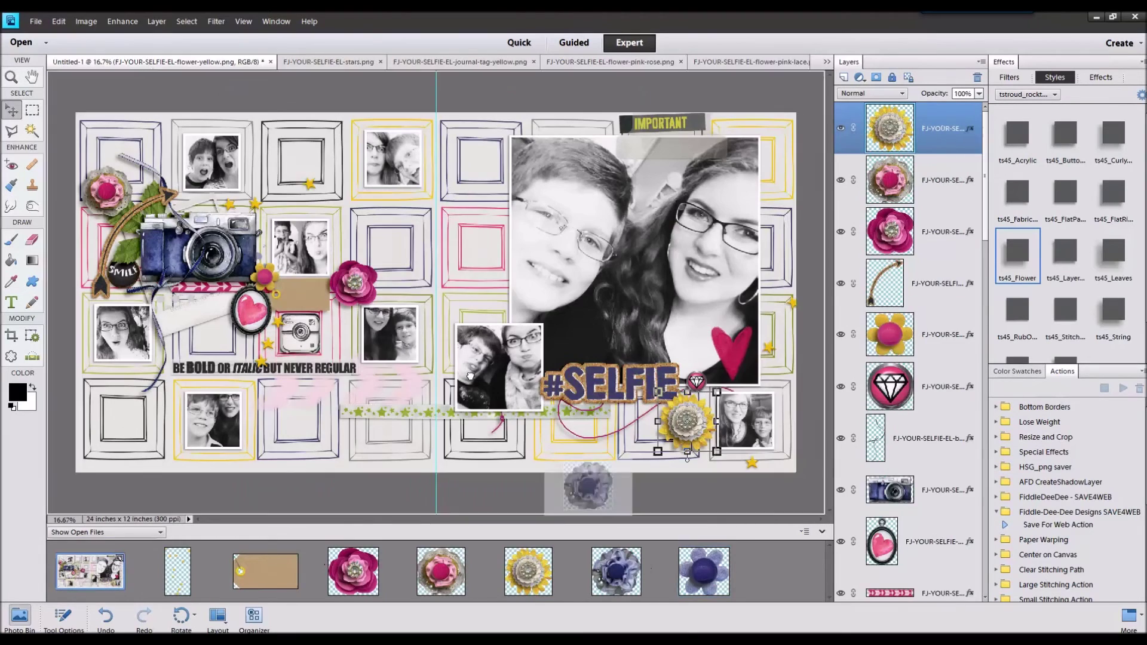
drag(436, 296, 600, 368)
drag(635, 330, 606, 363)
drag(585, 386, 647, 418)
click(627, 462)
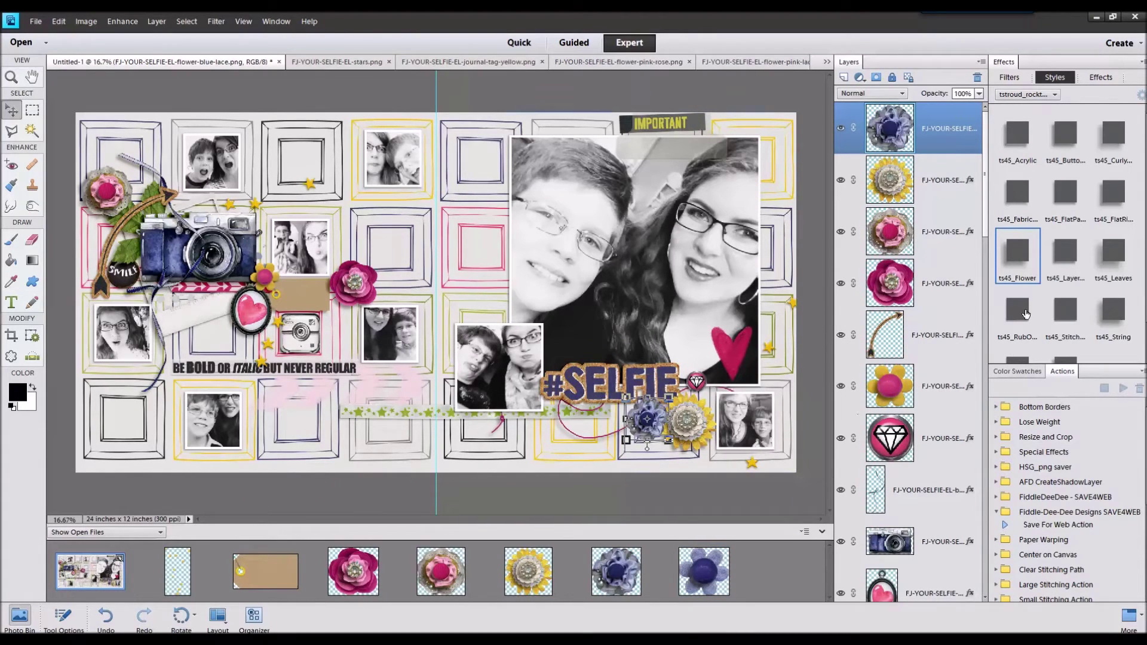
drag(704, 570, 438, 325)
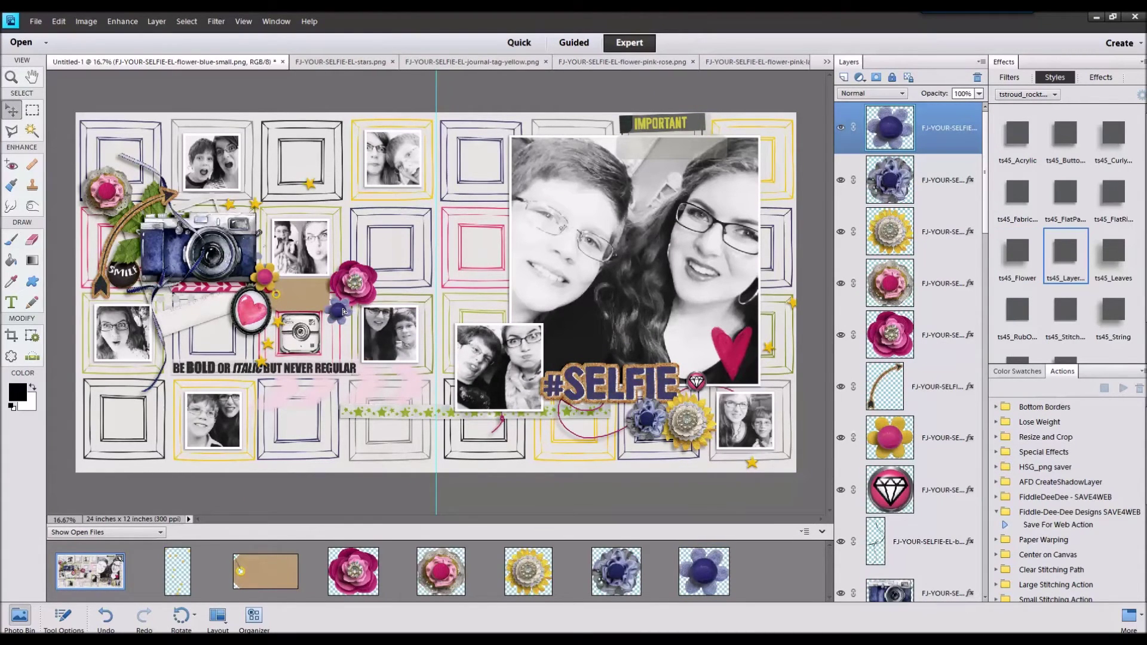
drag(100, 239, 109, 226)
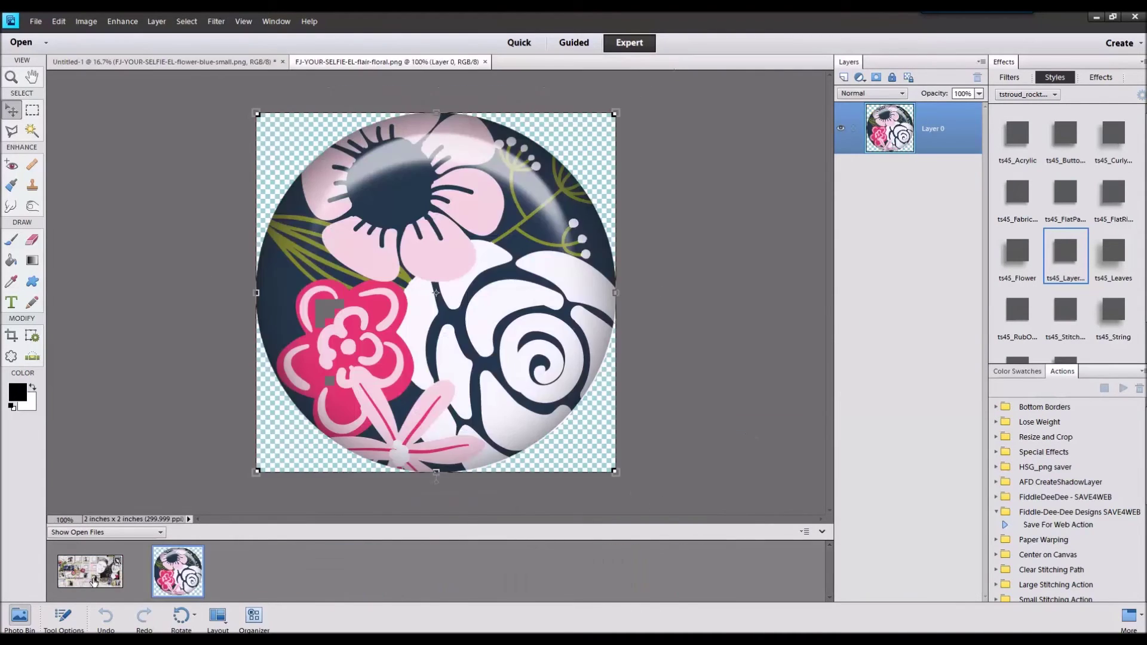
Place the floral flair beside the insta camera, below the pink rose, with a layered shadow
click(94, 581)
drag(178, 570, 334, 318)
double_click(1065, 257)
click(310, 357)
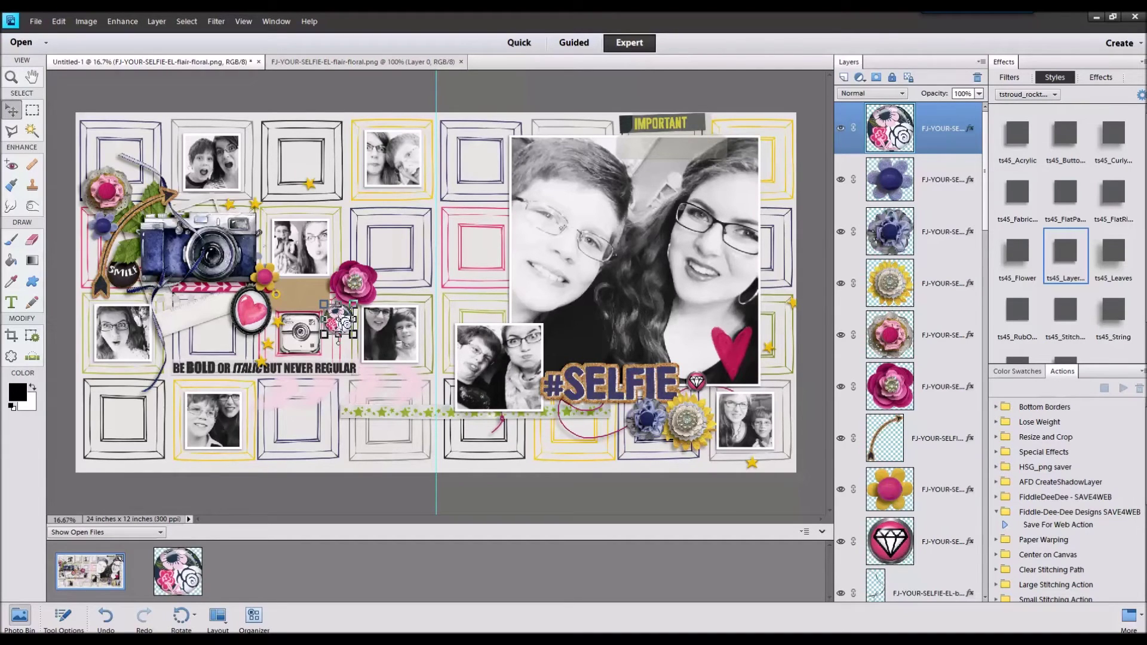
Place the blue camera cork spot at the end of the #SELFIE title, behind it, and move the gem brad beside the blue lace flower
drag(508, 577, 509, 577)
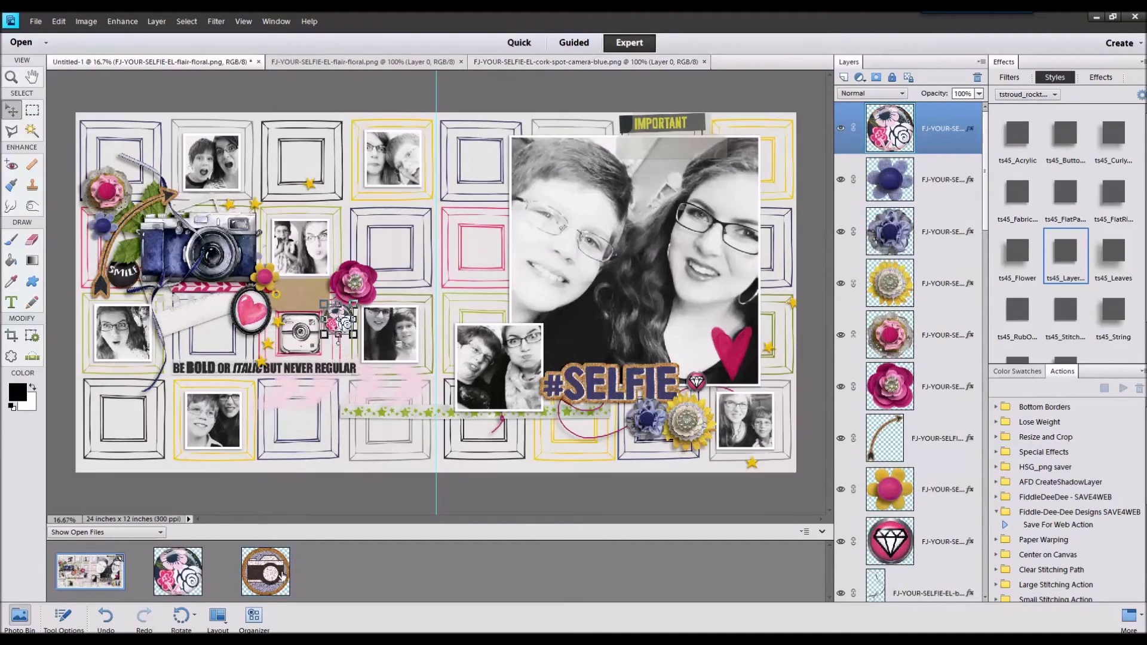
drag(265, 572, 450, 295)
drag(496, 261, 204, 133)
drag(906, 135, 930, 421)
drag(167, 169, 735, 381)
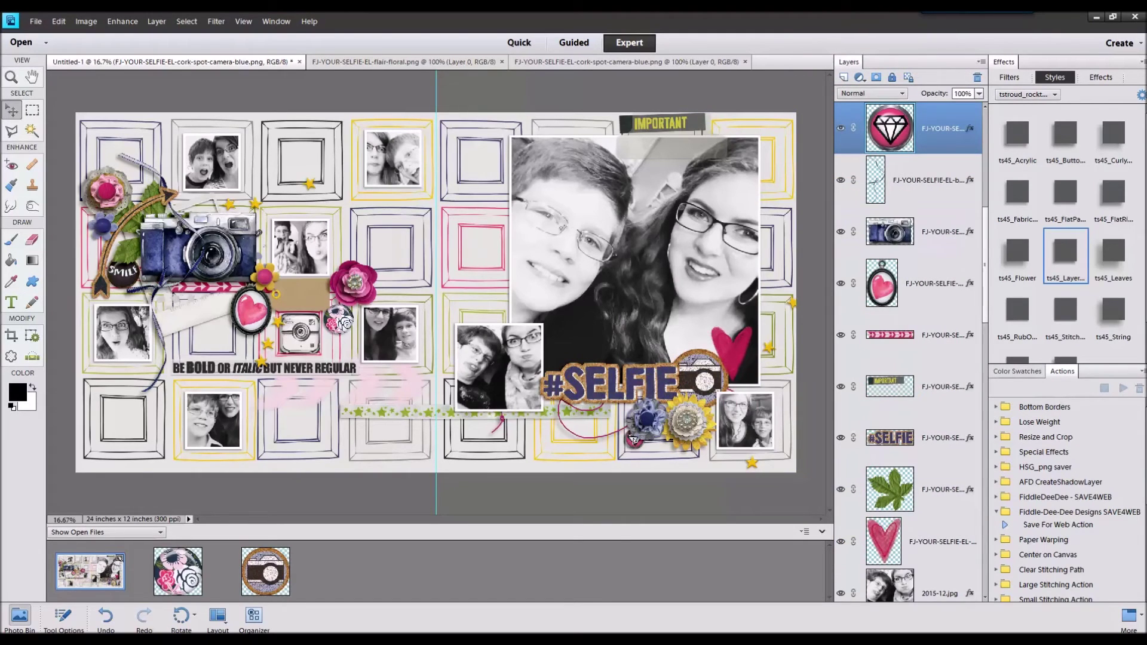
drag(625, 440, 621, 432)
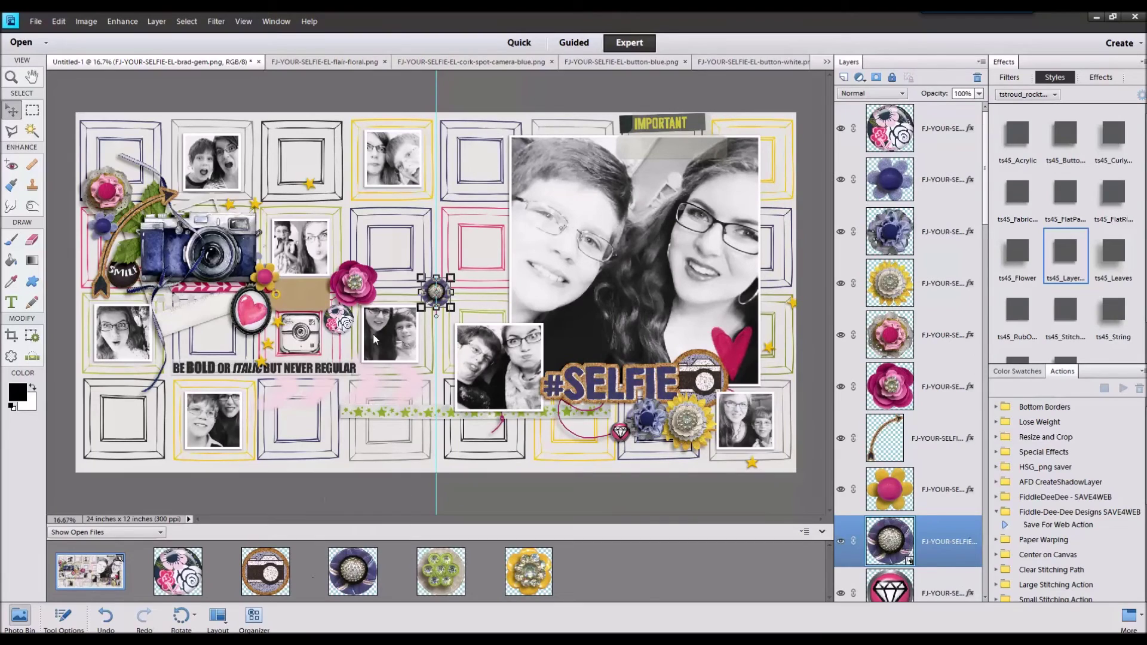
Shrink the blue, green and yellow buttons together and give them the flat paper shadow style
scroll(877, 450, down, 3)
shift+click(934, 491)
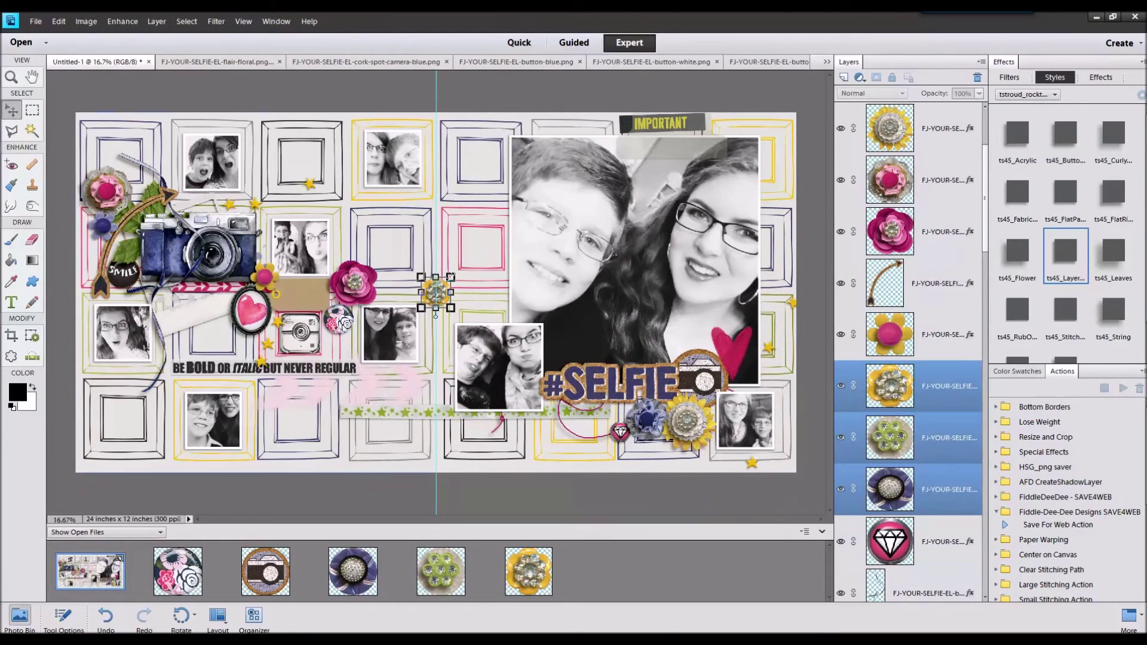
drag(451, 277, 441, 287)
key(Return)
double_click(1065, 187)
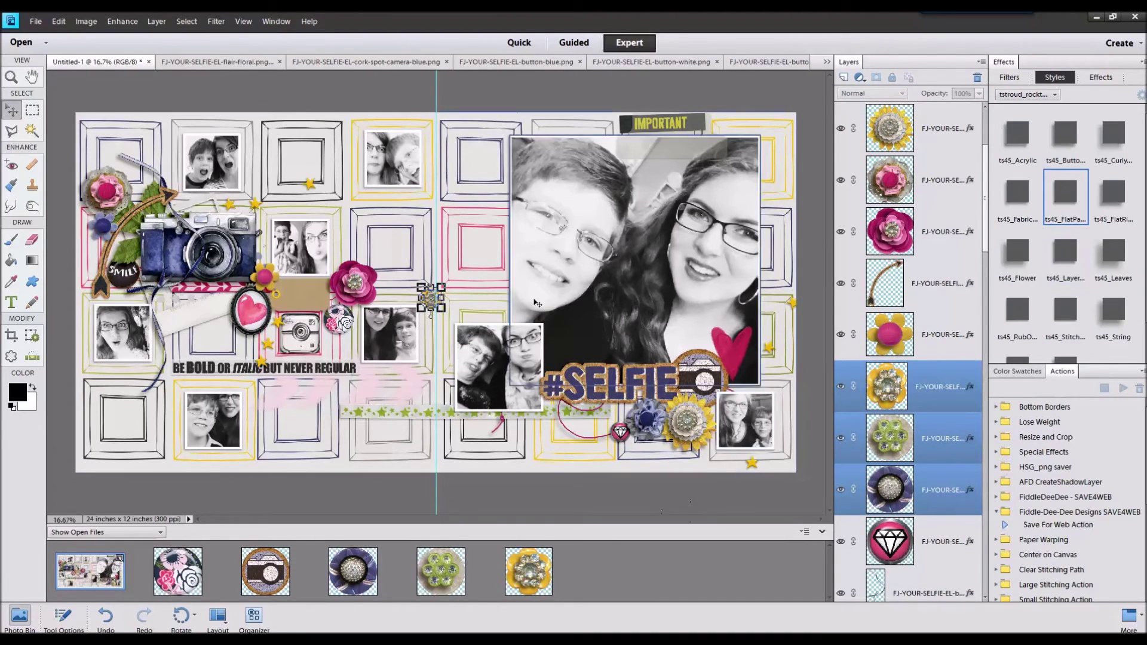
Place the yellow button at the end of the word art, the green one above the gem brad, and the blue one on the tilted photo frame
click(463, 297)
drag(431, 298, 559, 404)
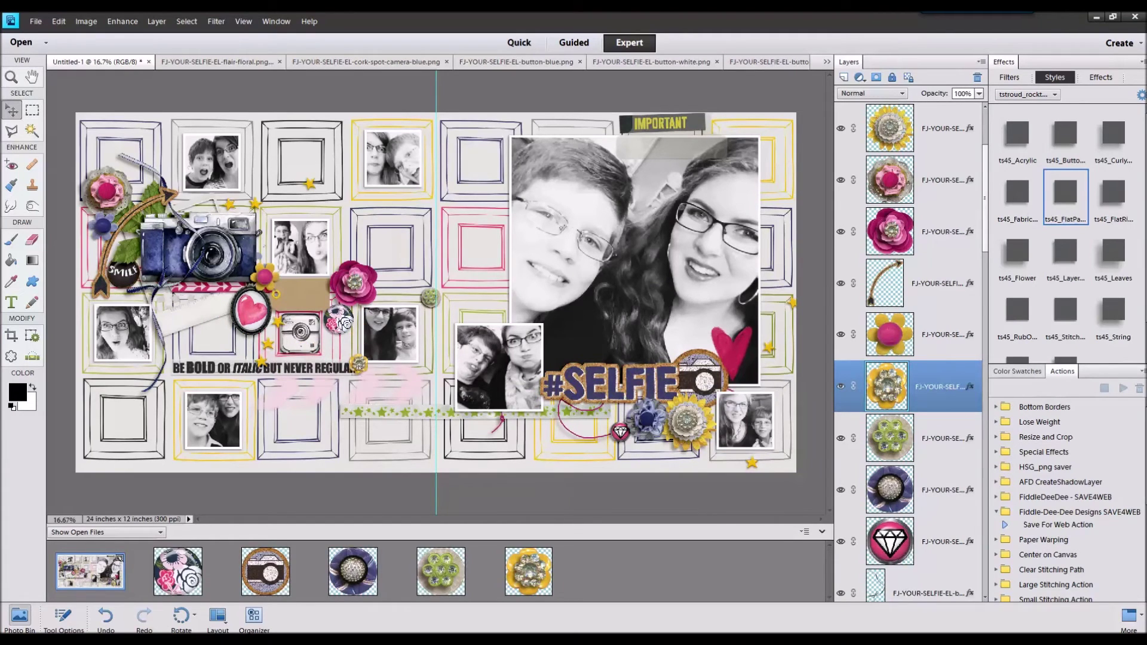
drag(402, 393, 366, 373)
drag(425, 300, 249, 344)
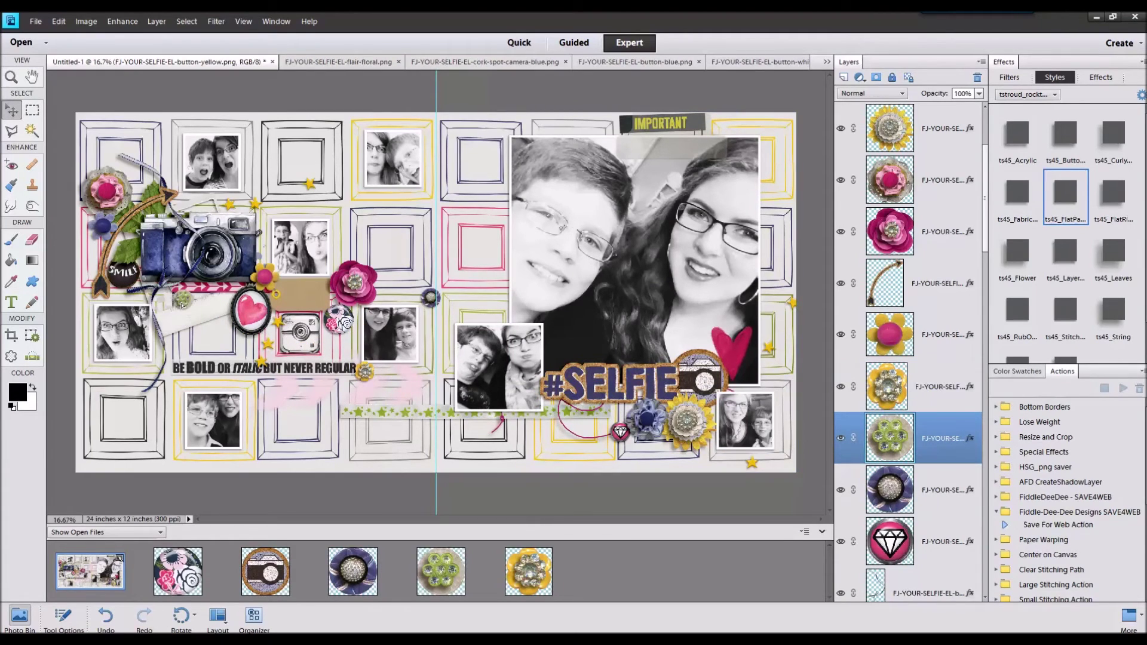
drag(431, 297, 217, 314)
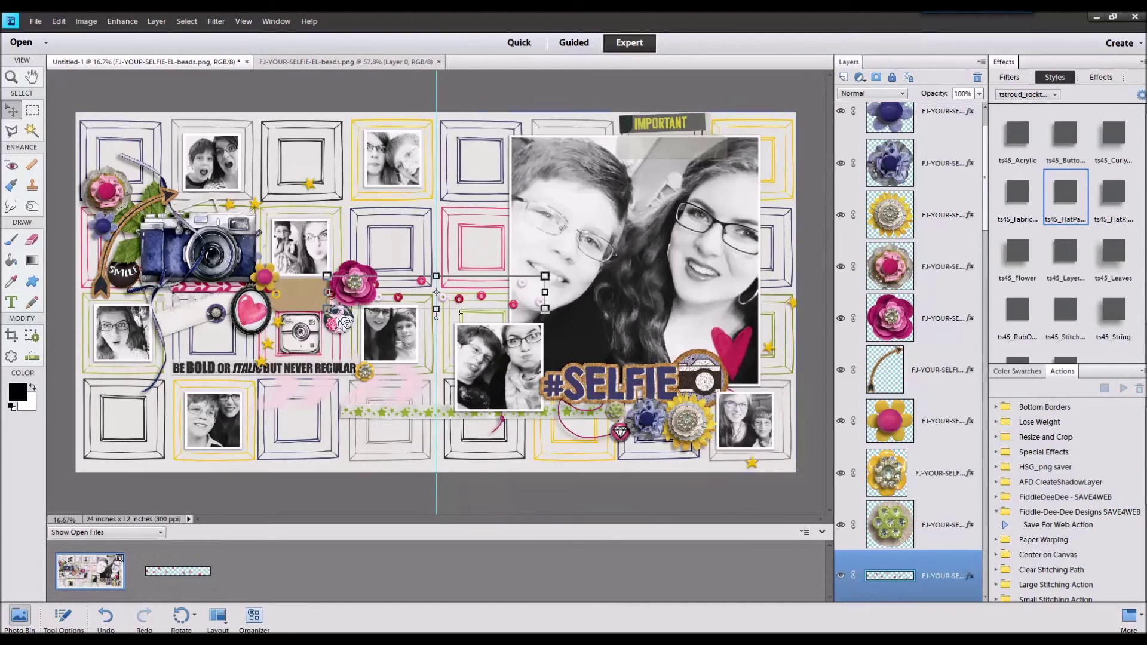
Scatter the beads over the left page's tilted photo frame, layered below the journal tag, and duplicate them for the string under #SELFIE
drag(460, 311, 291, 358)
scroll(945, 351, down, 2)
drag(947, 269, 919, 542)
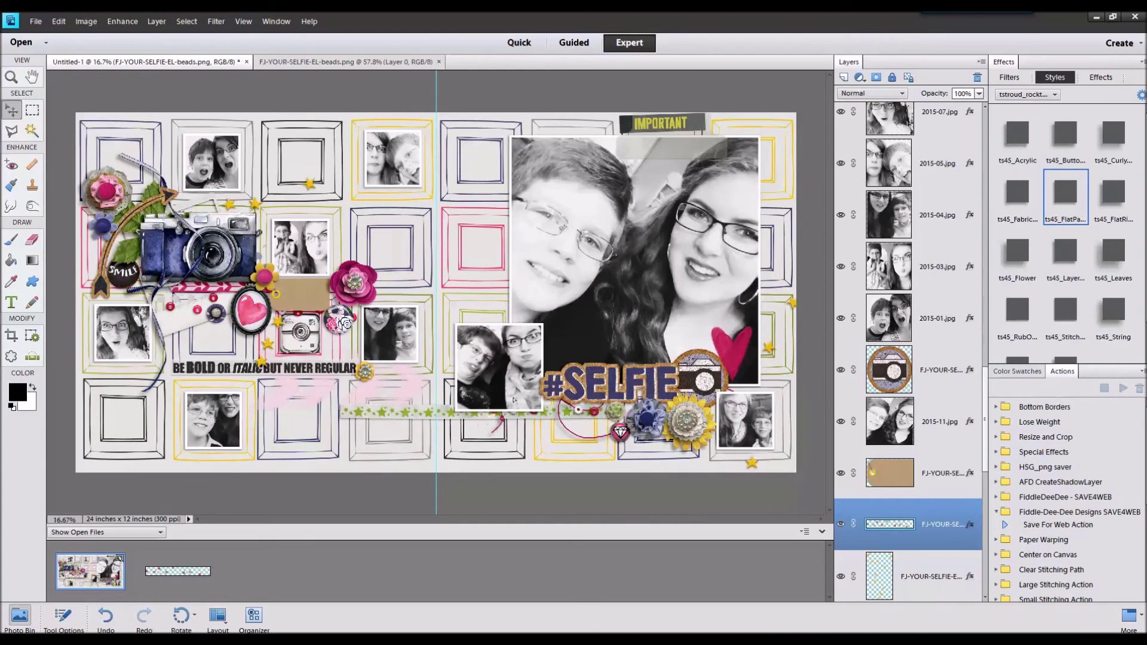
key(ctrl+j)
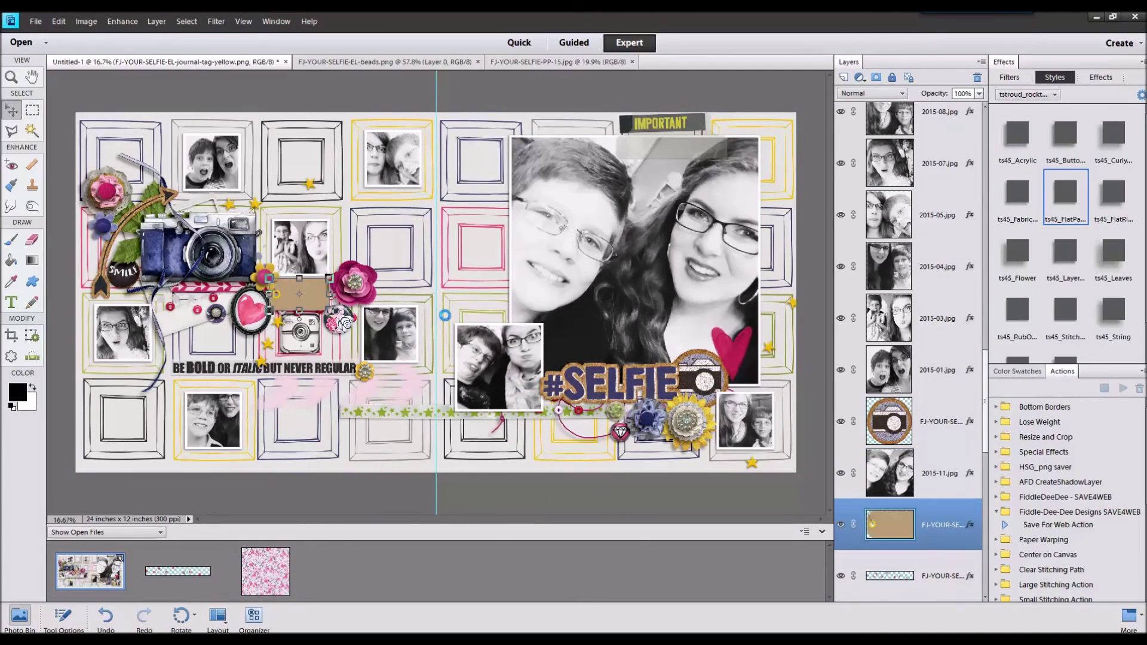
Add the pink floral paper behind the right page's photos and cut it down to a mat slightly larger than the main photo
drag(446, 267, 627, 263)
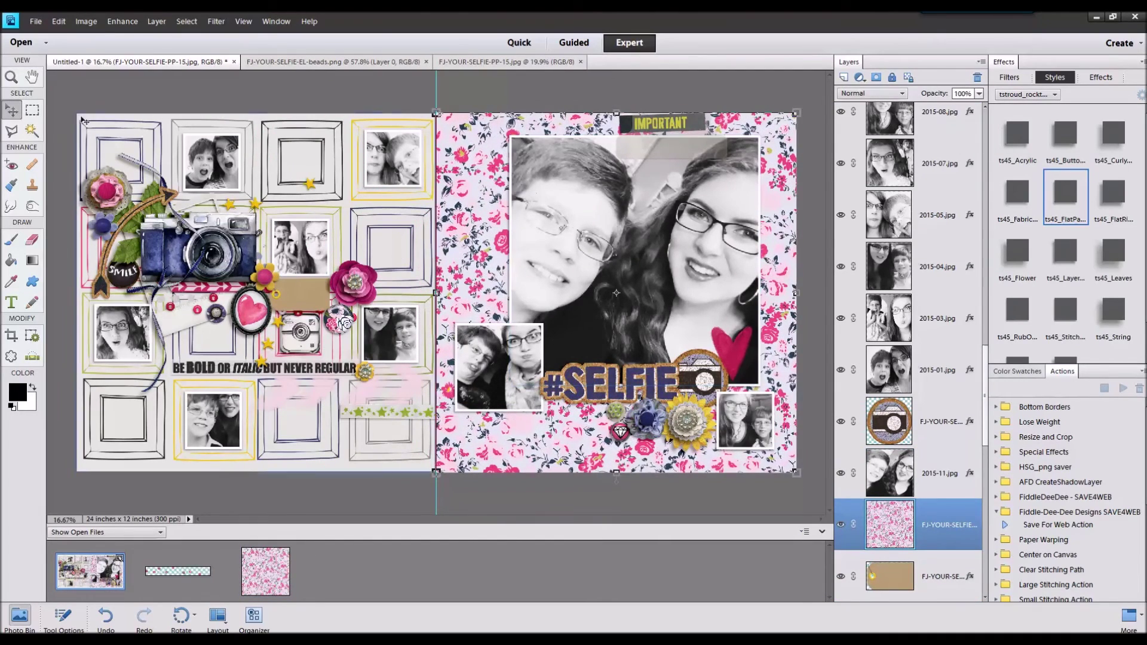
key(m)
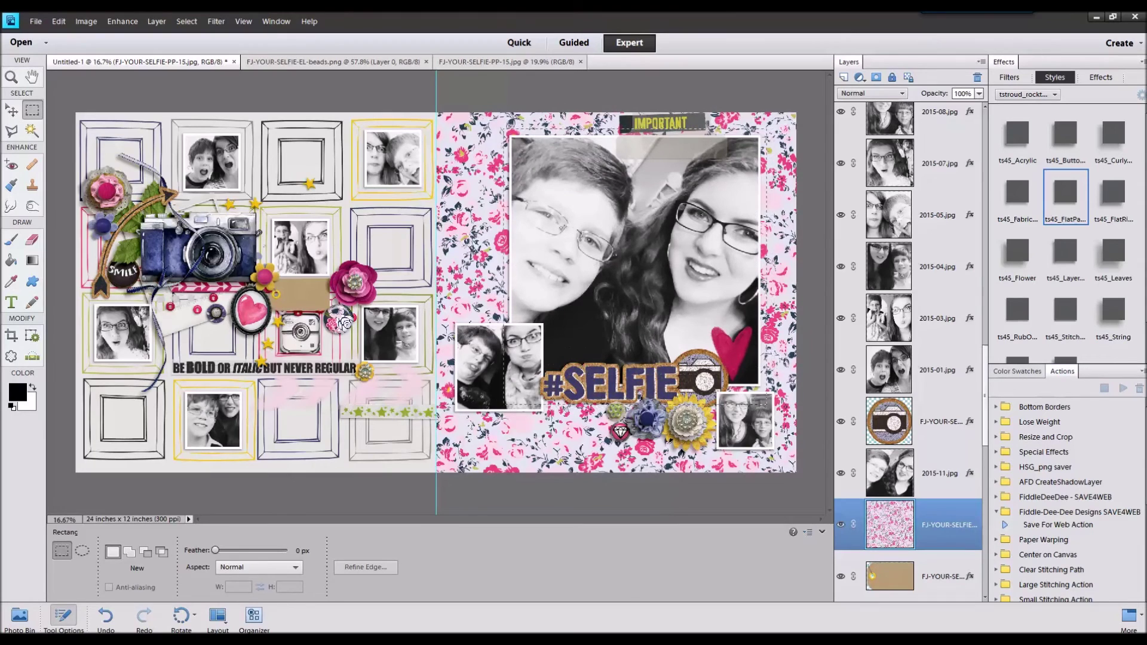
drag(767, 398, 768, 398)
key(ctrl+j)
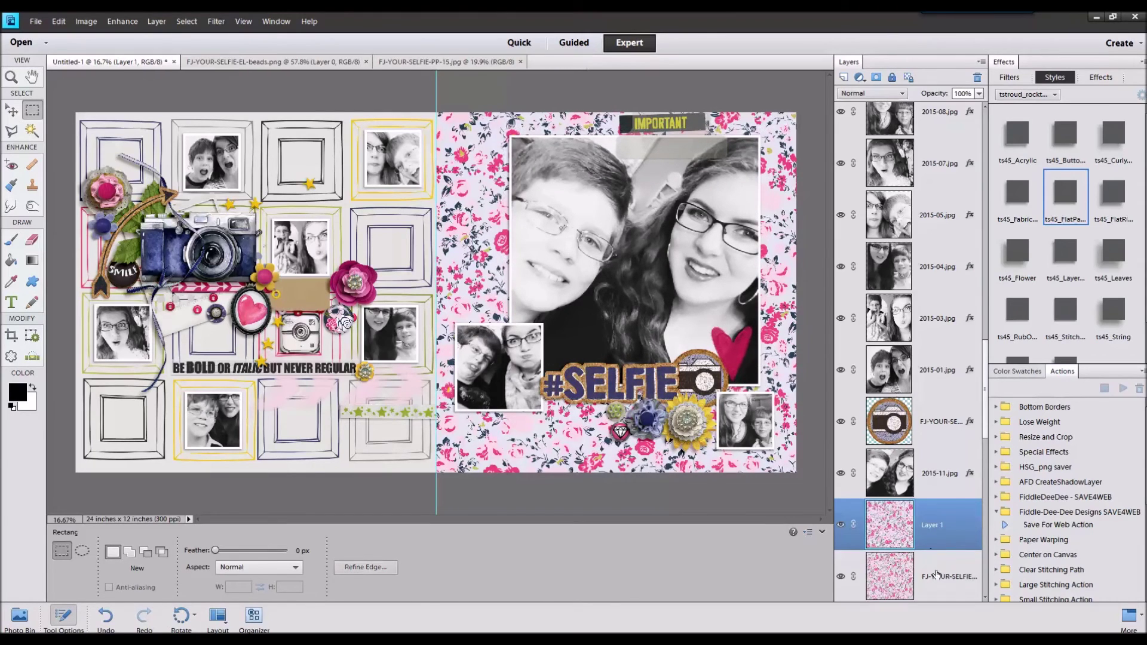
right_click(937, 568)
click(968, 387)
key(v)
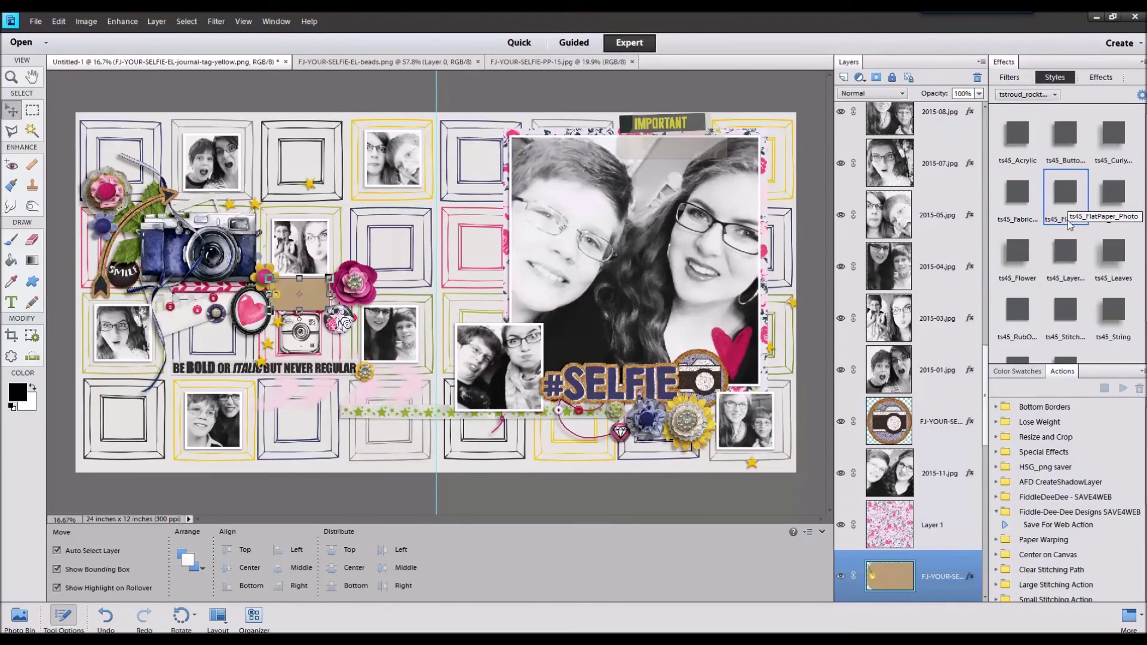
Give the floral paper mat the flat paper photo shadow style and widen it slightly around the main photo
click(936, 530)
double_click(1062, 209)
click(939, 568)
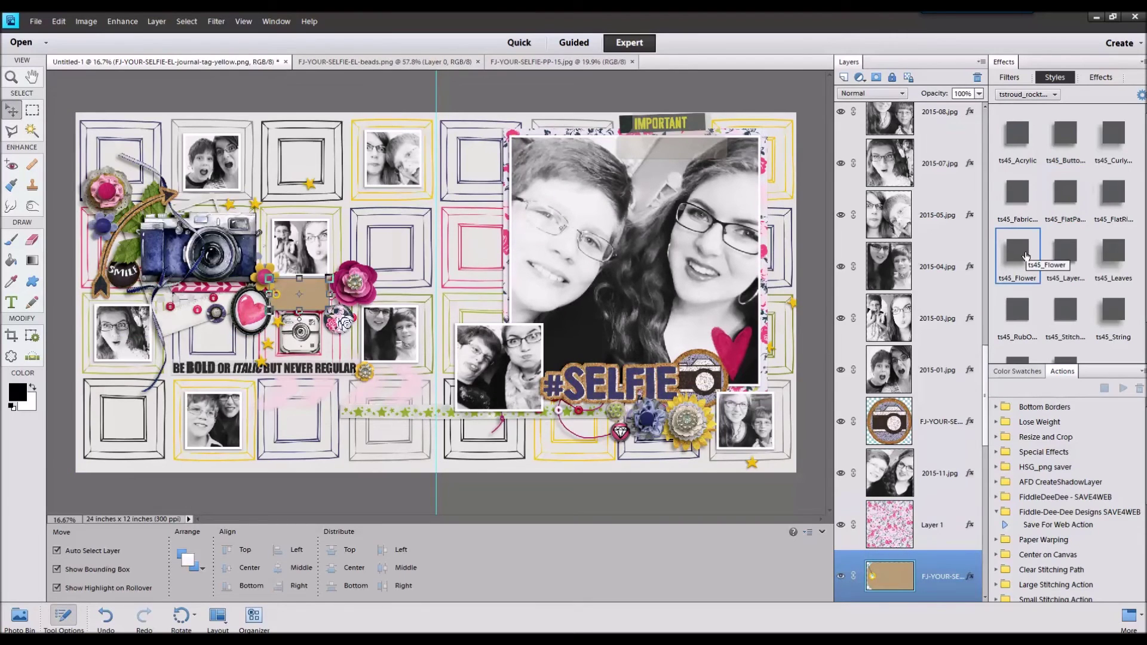
click(765, 242)
click(779, 249)
click(763, 167)
mouse_move(768, 129)
mouse_down()
mouse_move(780, 124)
mouse_move(766, 150)
mouse_up()
click(727, 412)
Scale the blue camera on the left page to 86.55% and rotate it by -3.26 degrees
click(233, 239)
drag(262, 209, 252, 215)
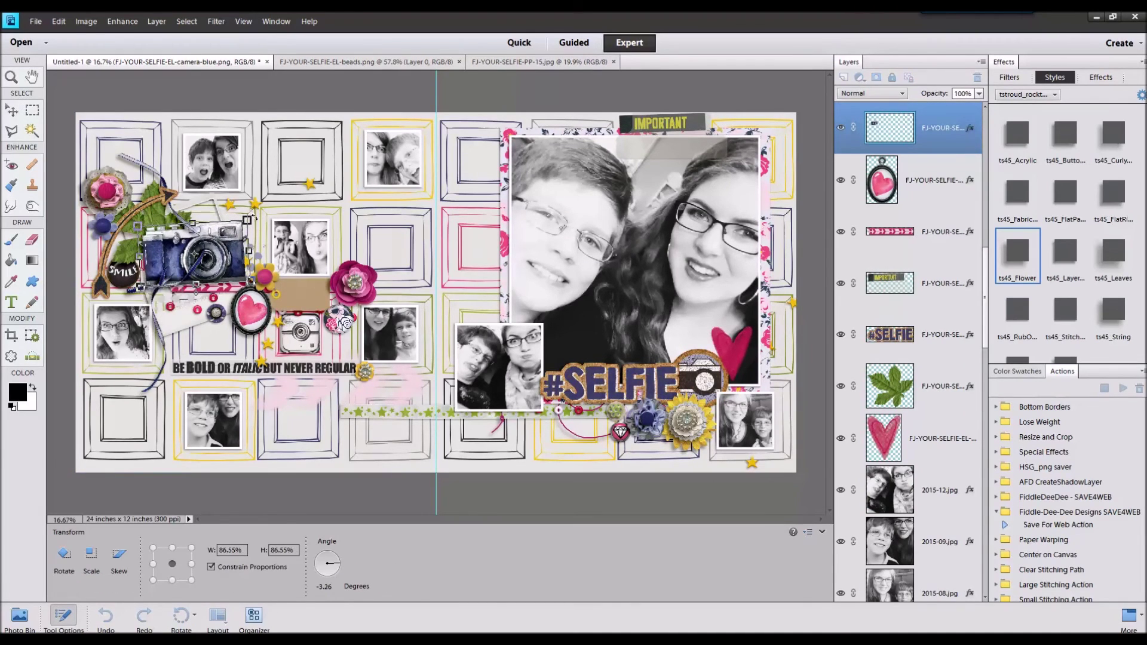
click(150, 295)
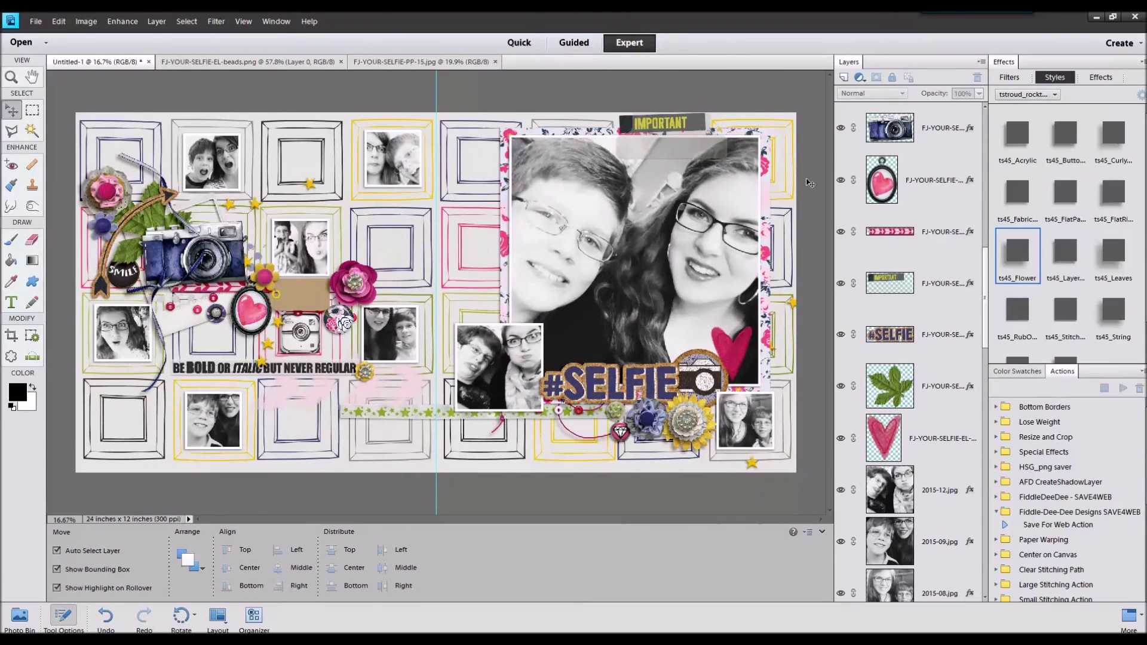